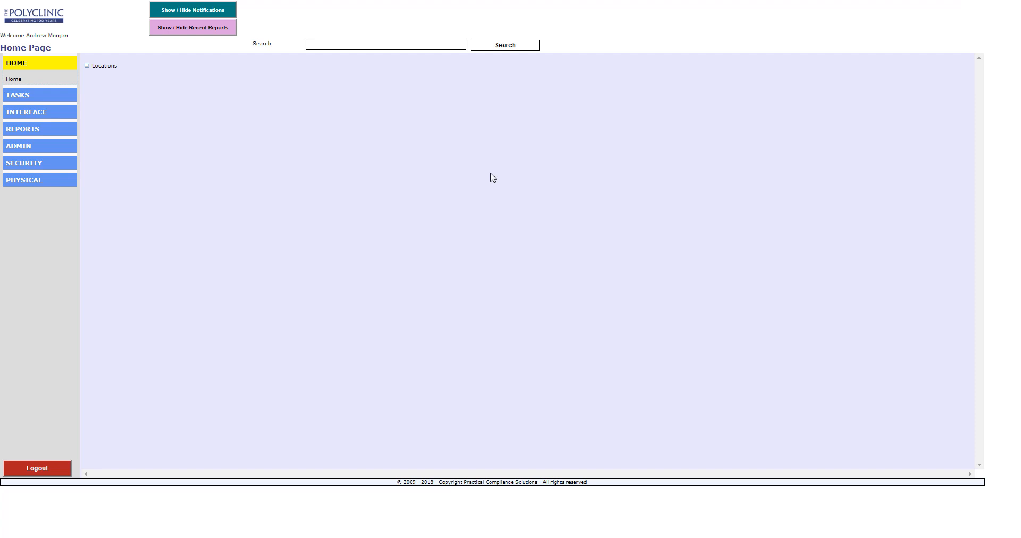
left_click(410, 45)
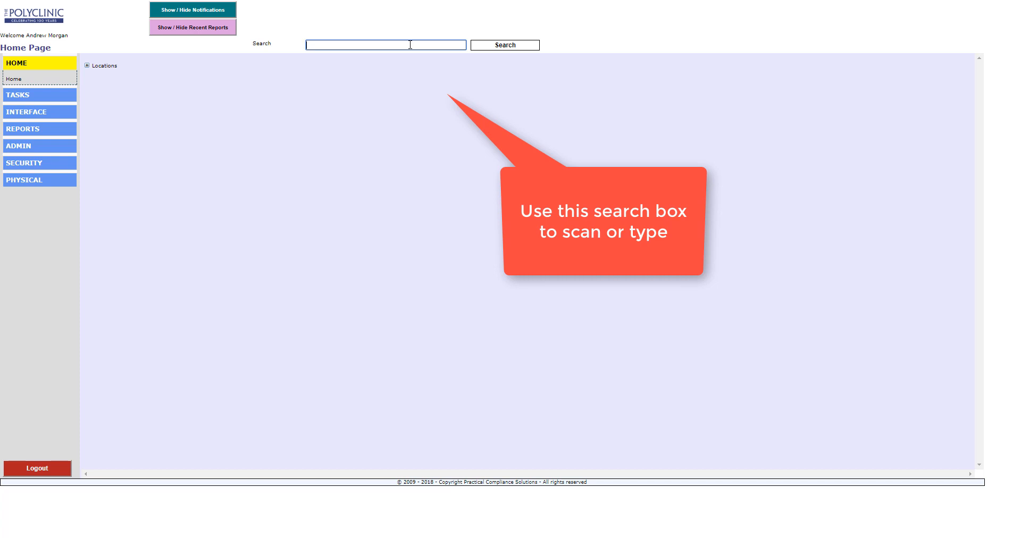
type("000000000067")
key("Return")
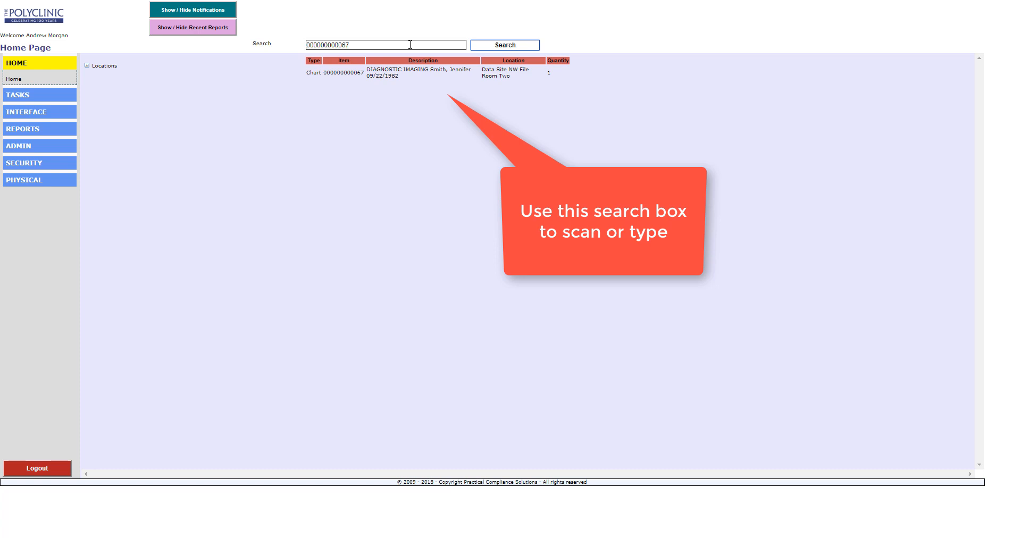
left_click_drag(360, 45, 271, 41)
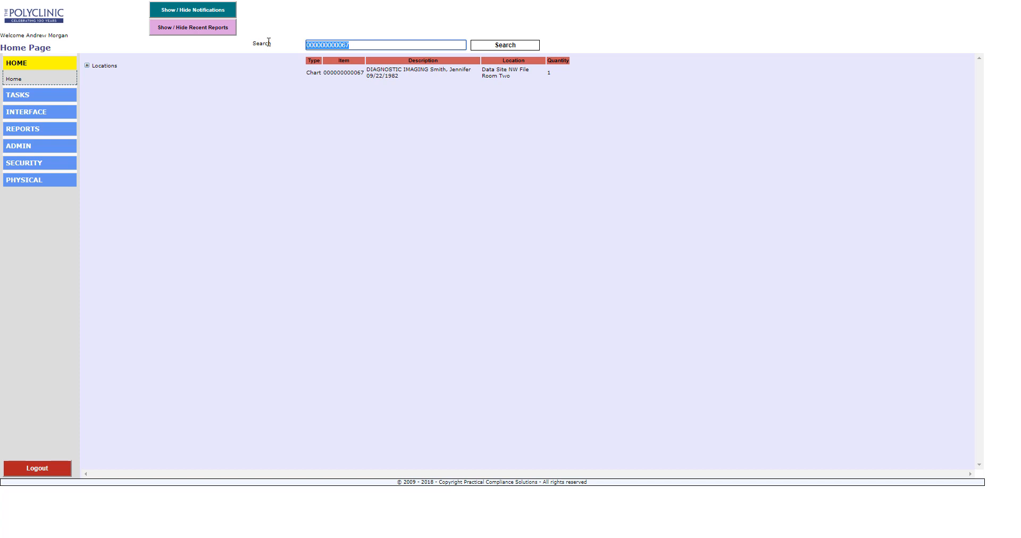
left_click(506, 46)
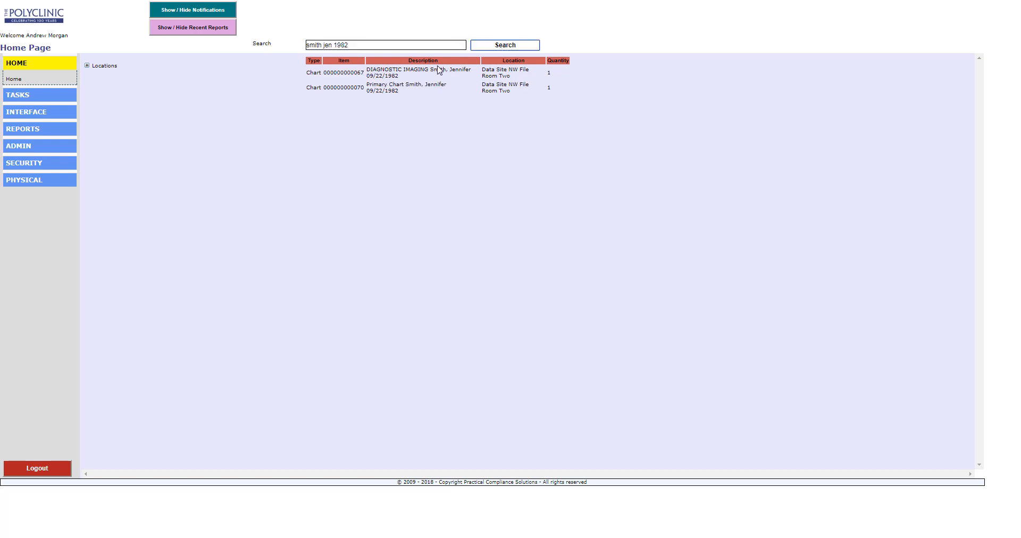
left_click(413, 73)
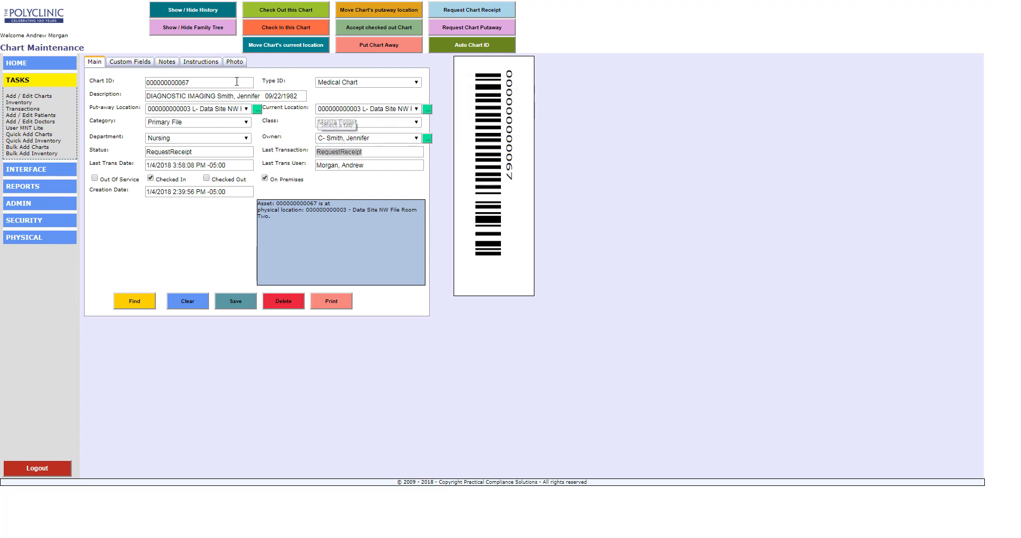
left_click(205, 31)
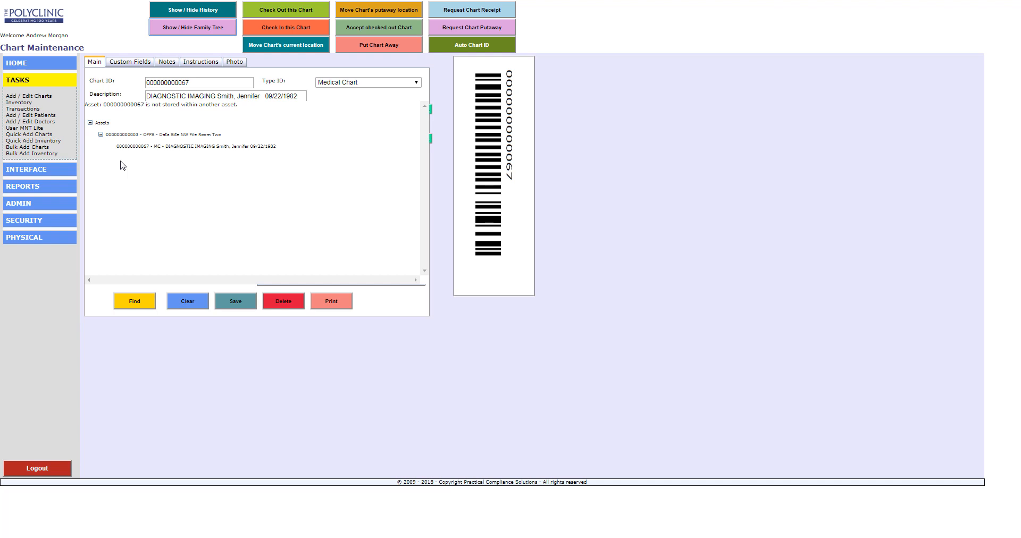
left_click(198, 10)
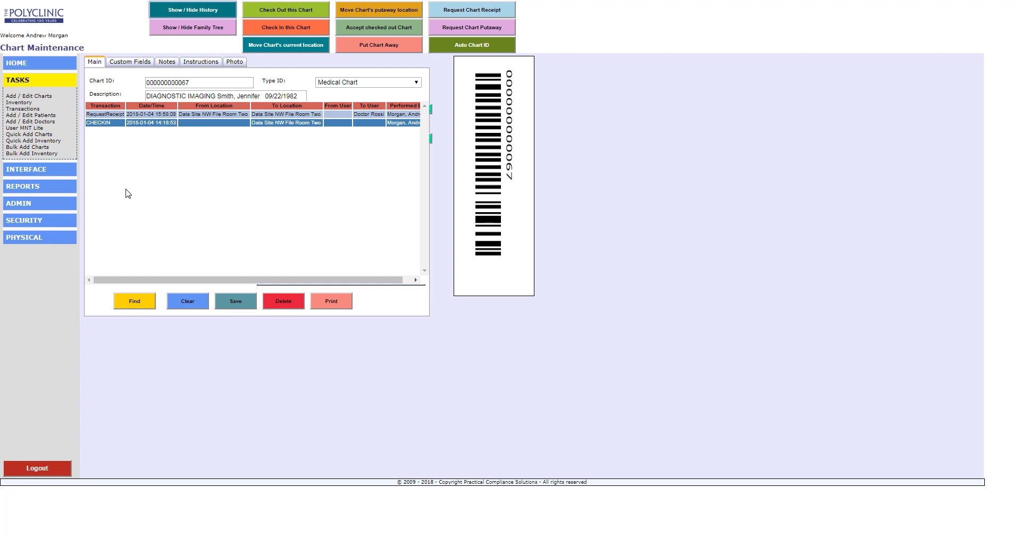
left_click(179, 14)
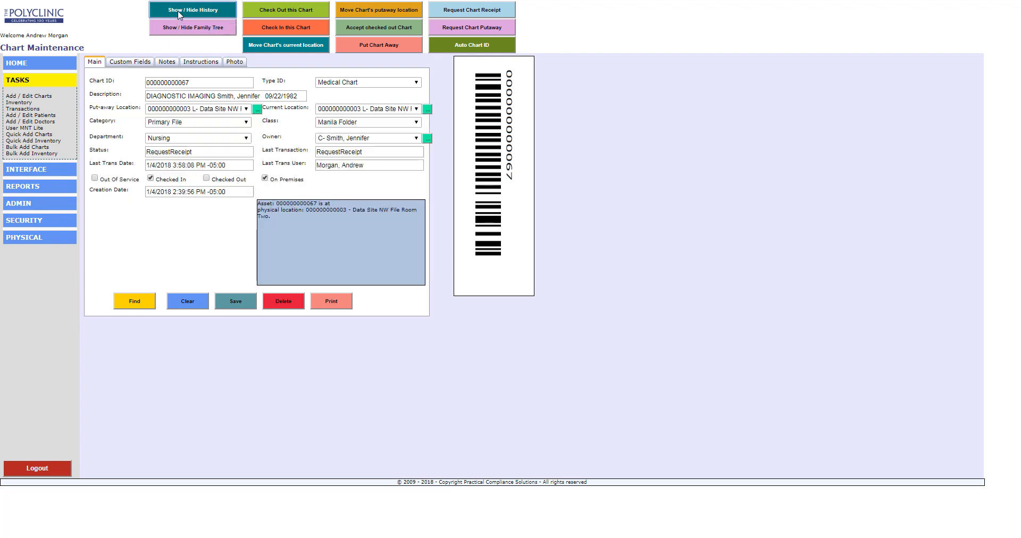
- Start a chart receipt request and enter the receiving user's e-mail address
left_click(489, 15)
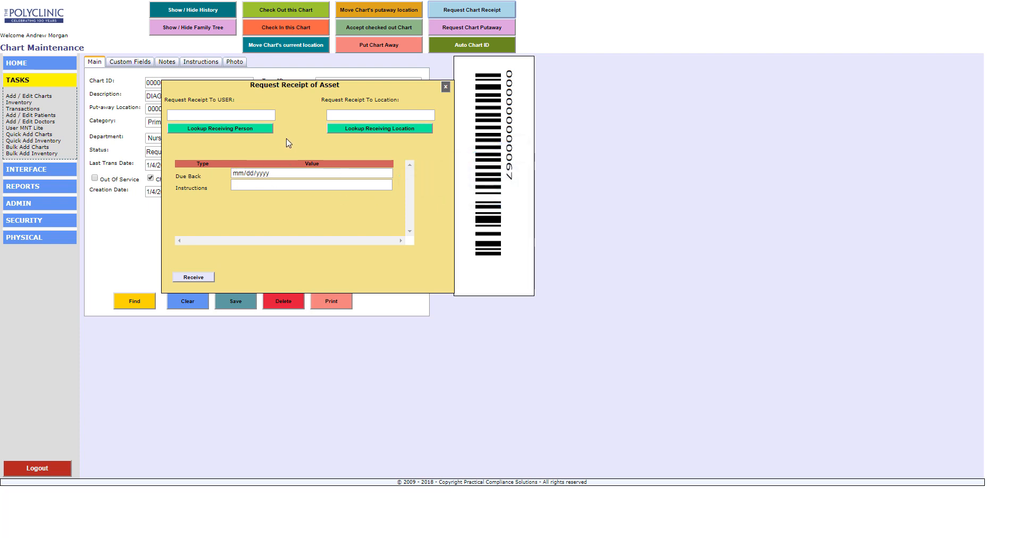
left_click(206, 130)
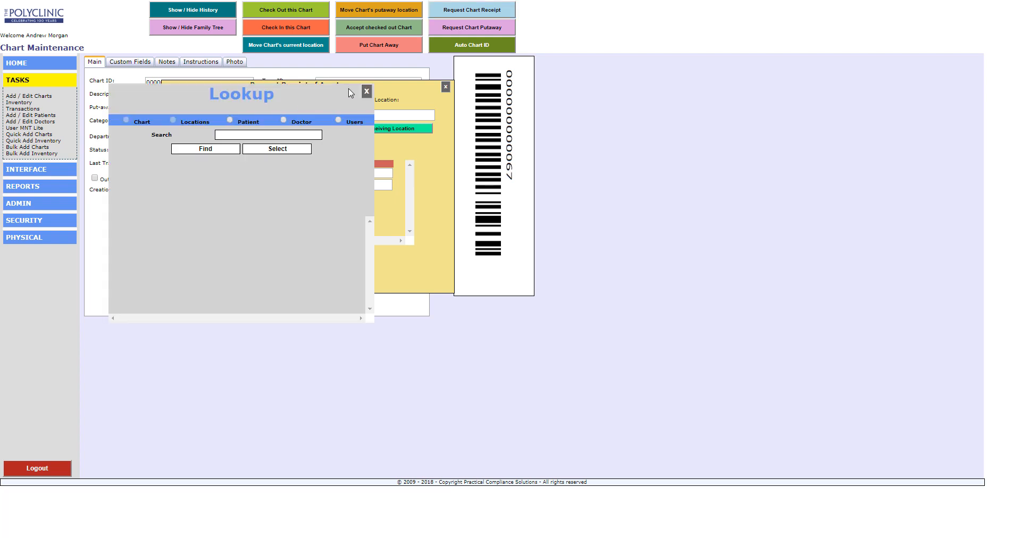
left_click(365, 92)
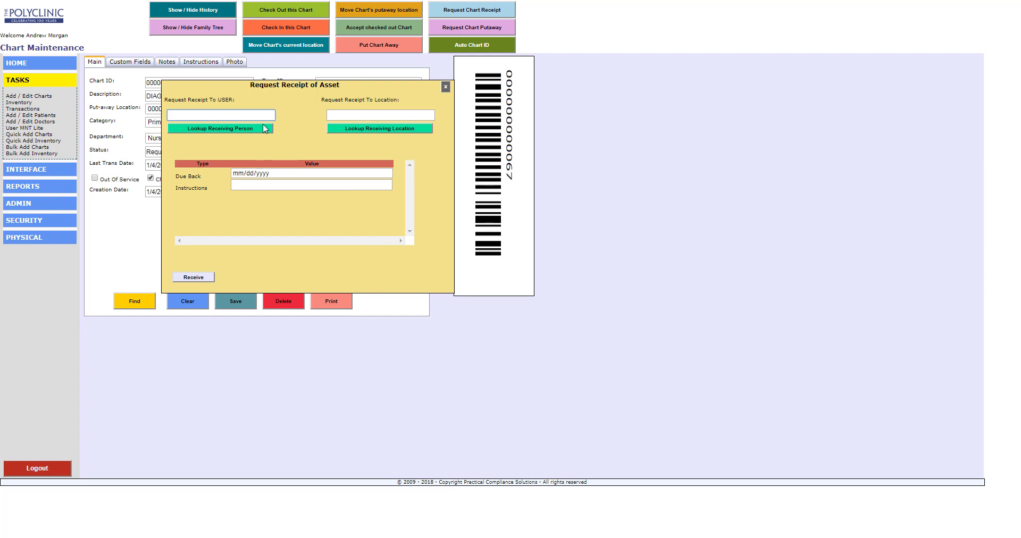
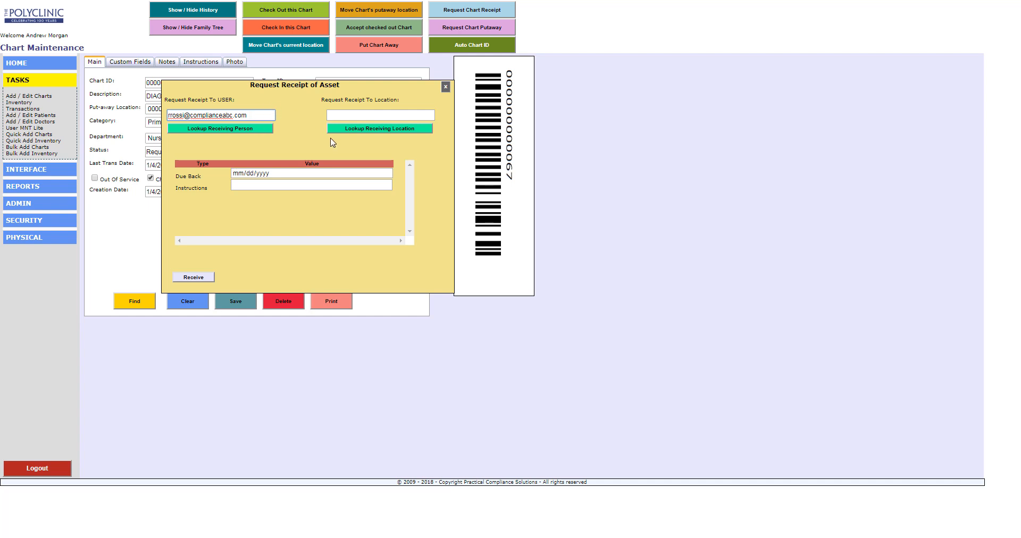
left_click(379, 130)
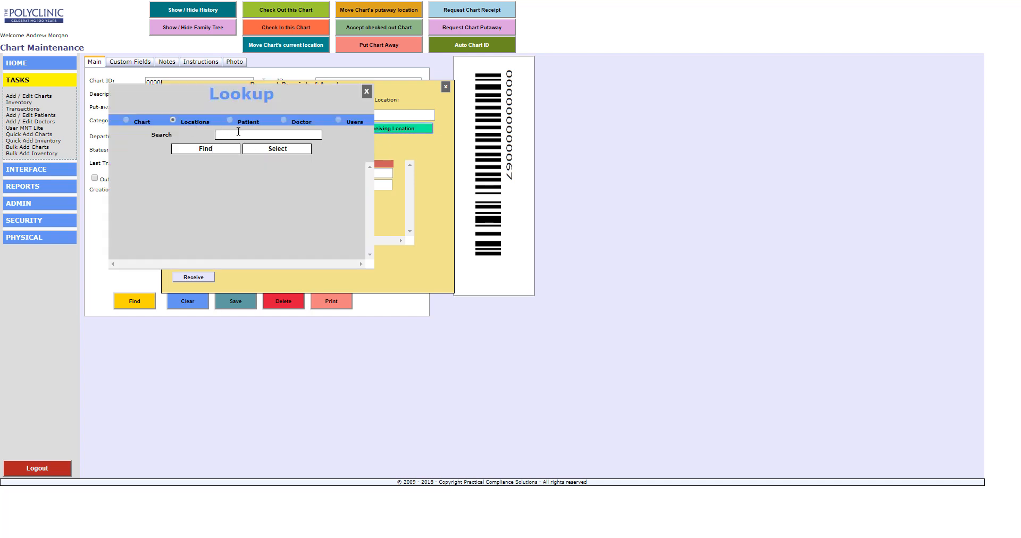
left_click(237, 135)
type("e")
left_click(196, 154)
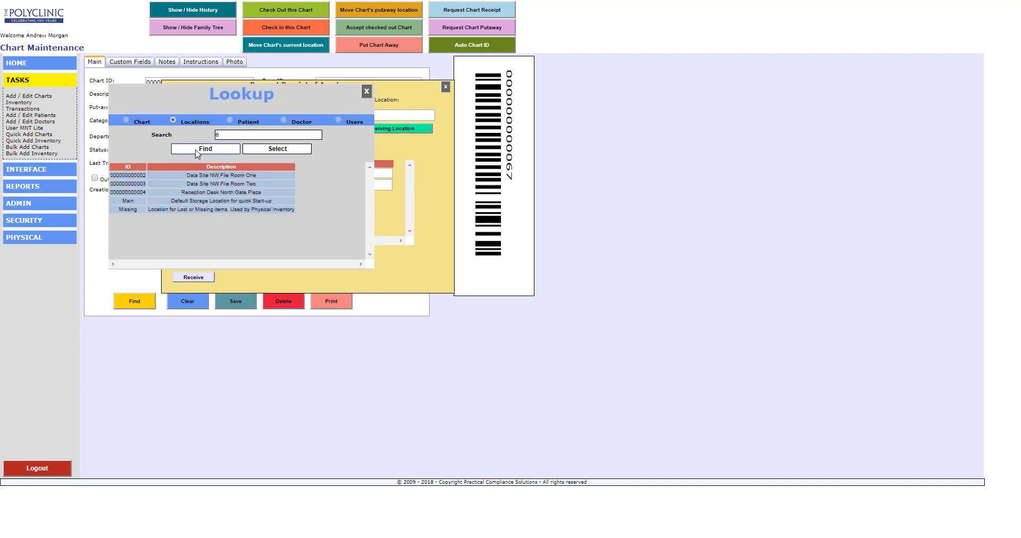
left_click(212, 193)
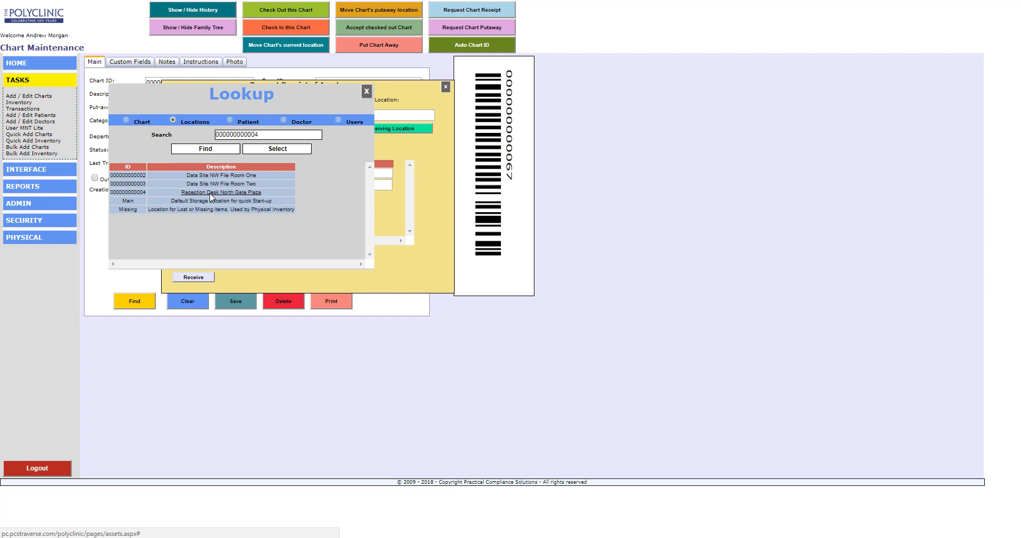
left_click(282, 151)
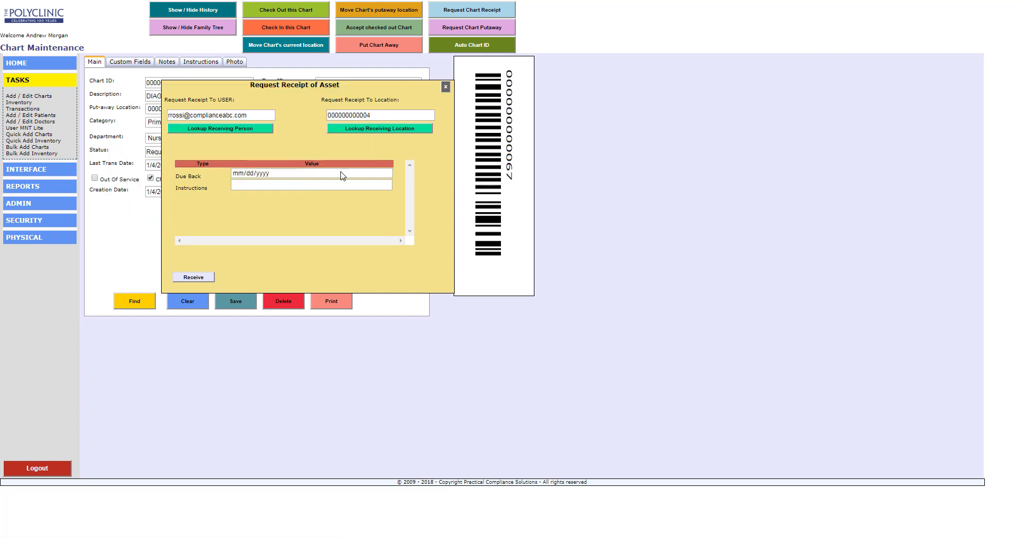
- Set the due-back date to 01/13/2018, add delivery instructions, and submit the request
left_click(387, 173)
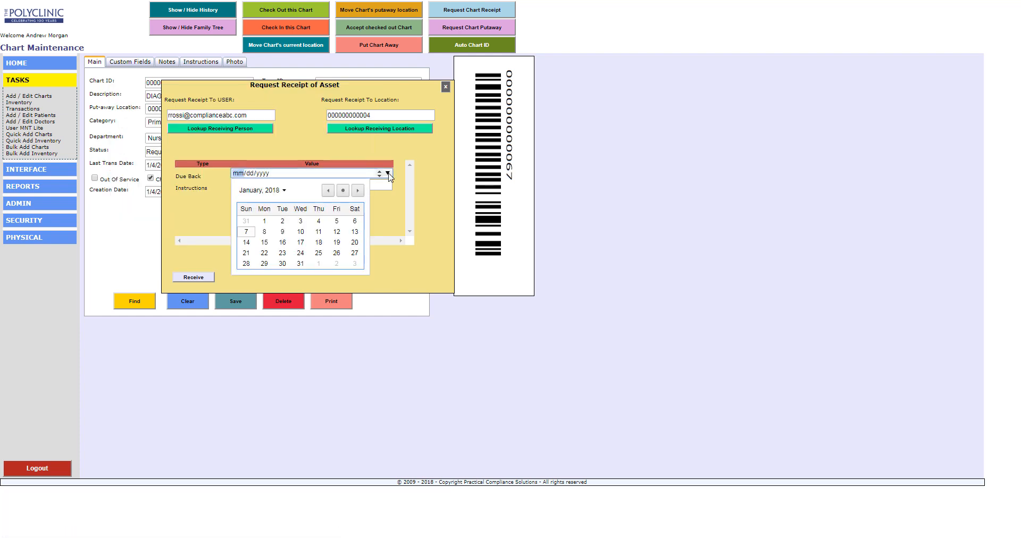
left_click(355, 232)
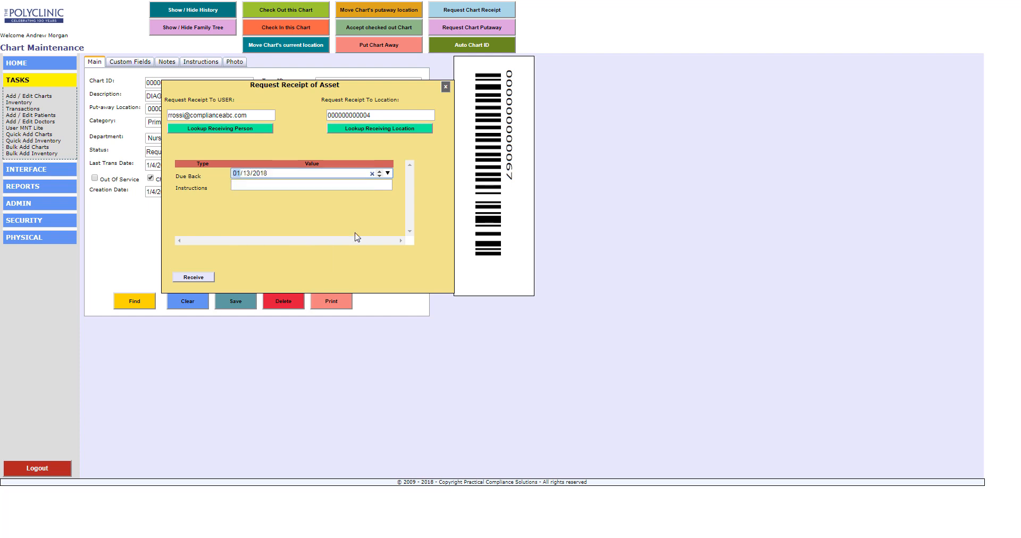
left_click(379, 185)
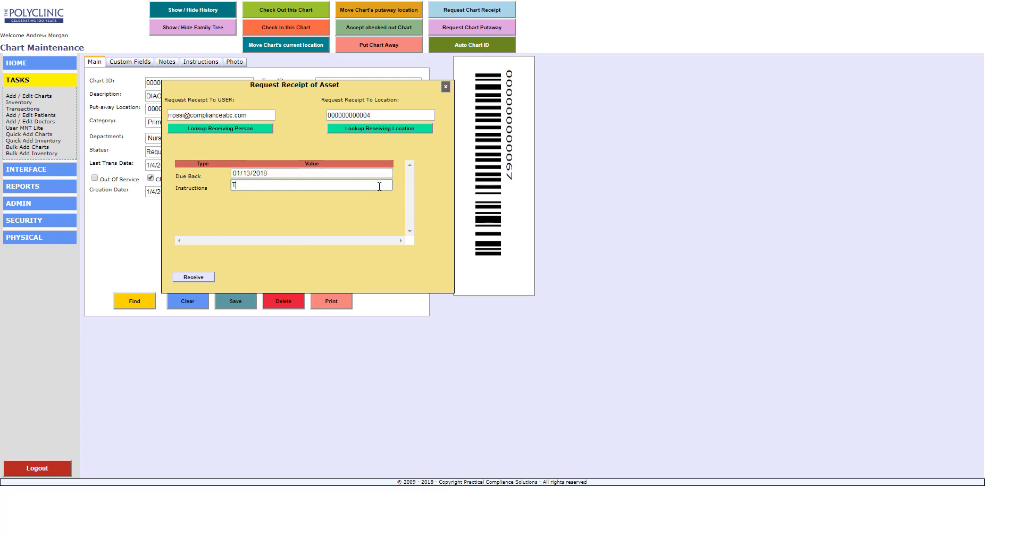
type("This patient is having ....")
left_click(194, 277)
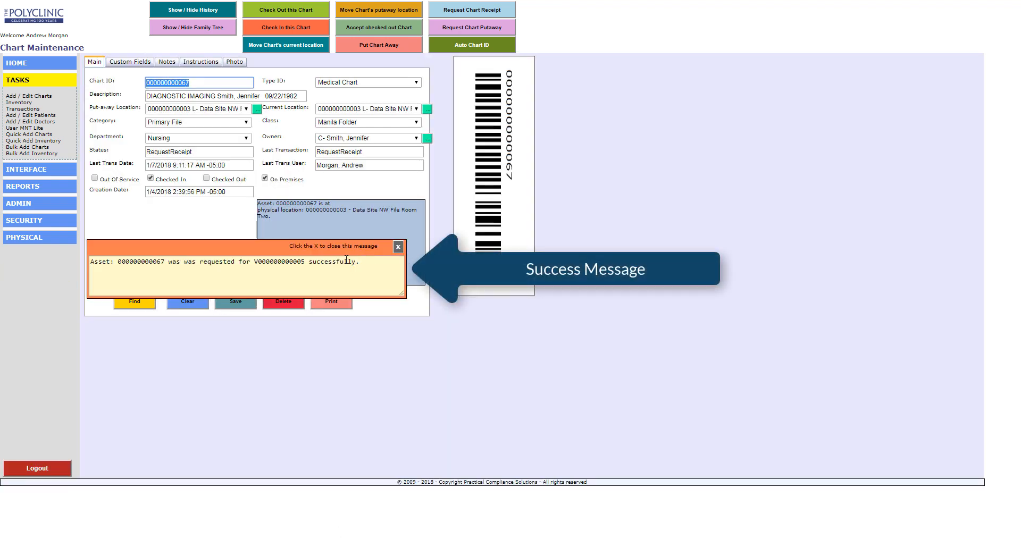
- Dismiss the success message, check the new RequestReceipt in the chart history, then hide the history
left_click(398, 247)
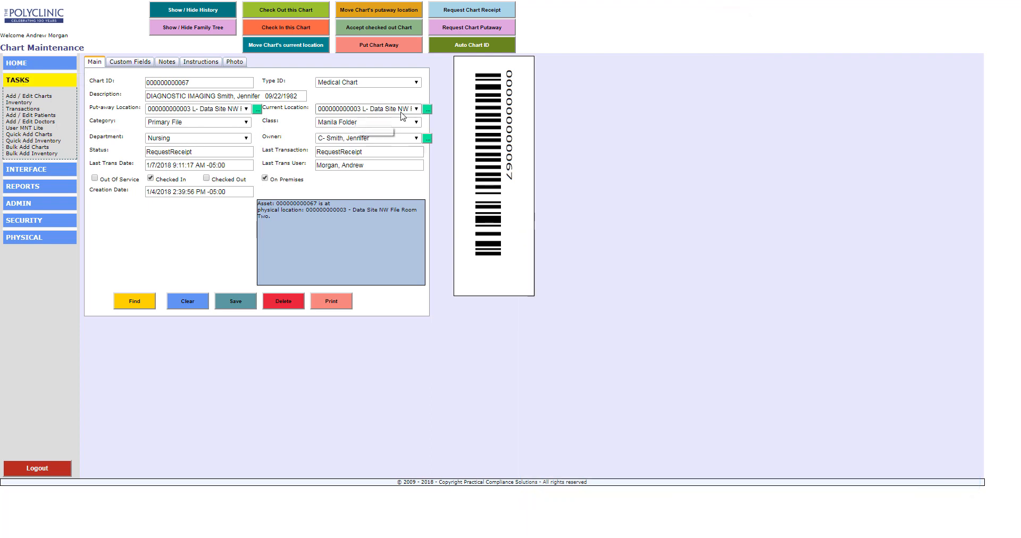
left_click(219, 12)
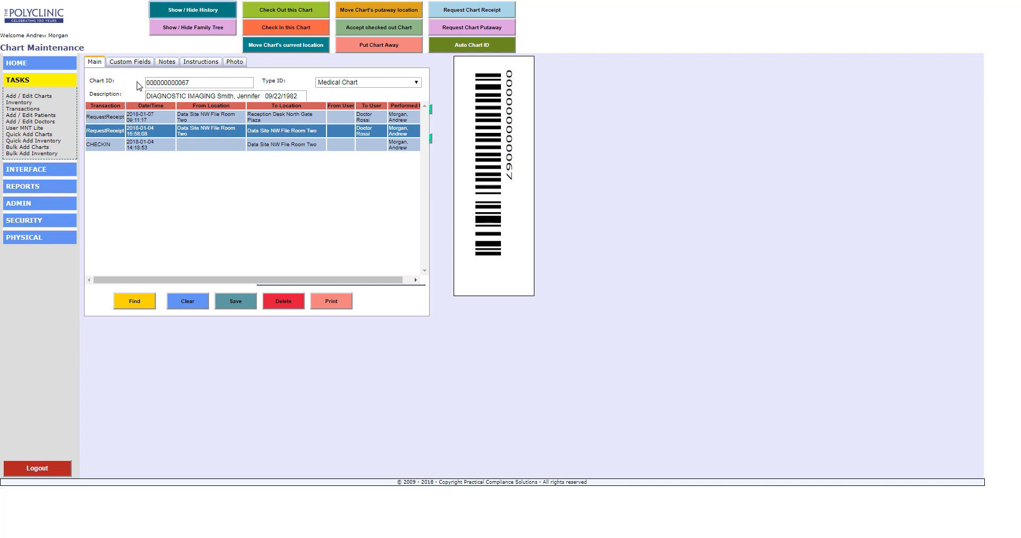
left_click(178, 13)
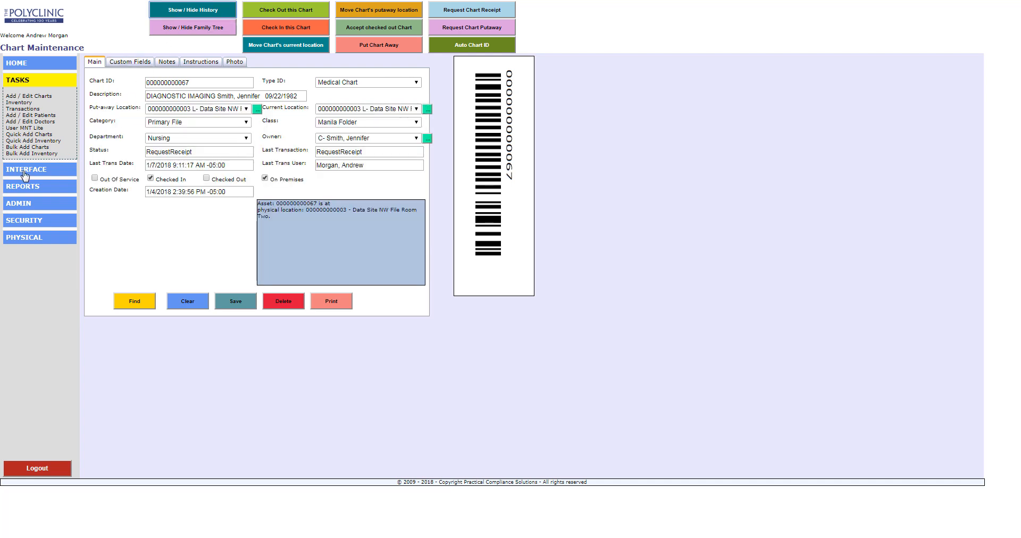
- Go back to Home, open the Transactions page, and expand the ADMIN menu
left_click(24, 63)
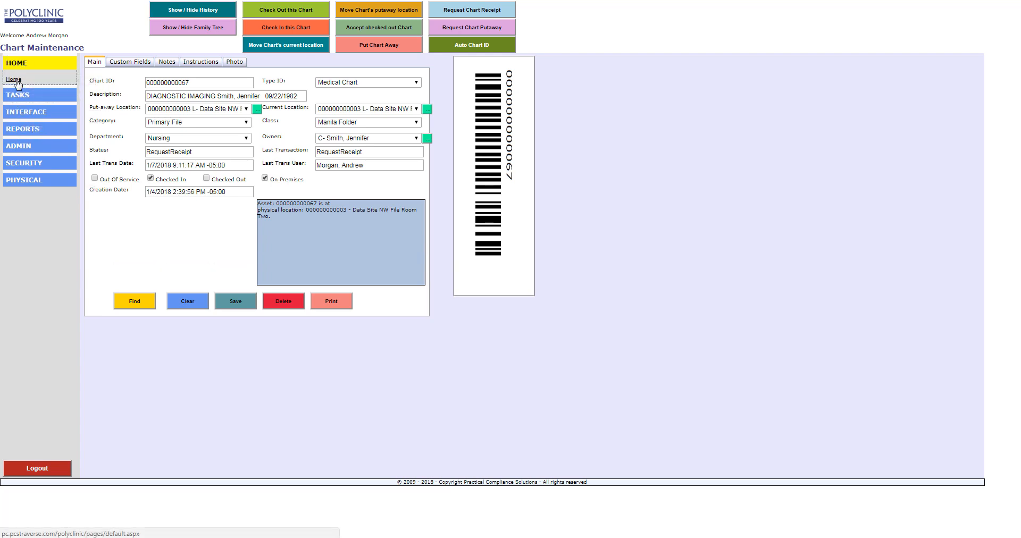
left_click(17, 81)
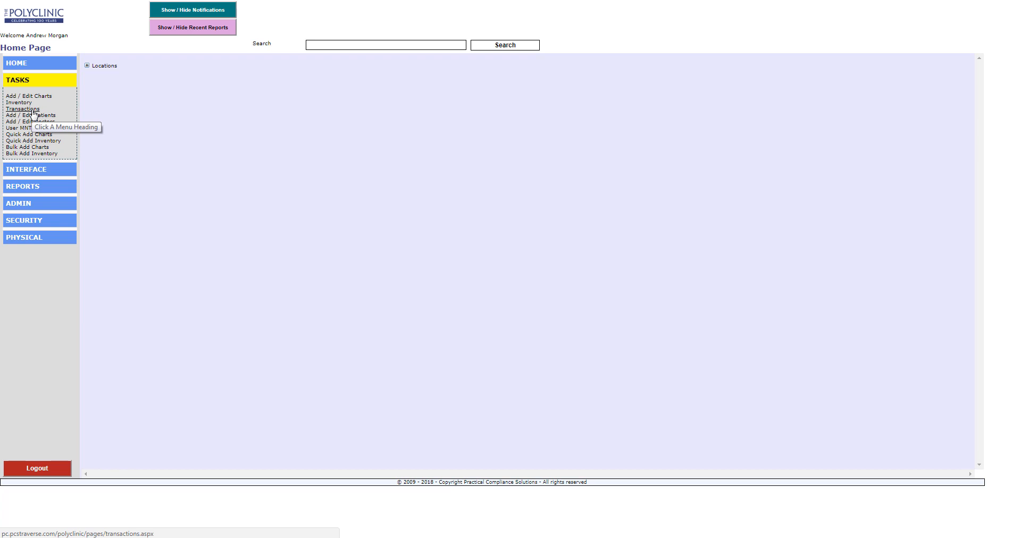
left_click(22, 110)
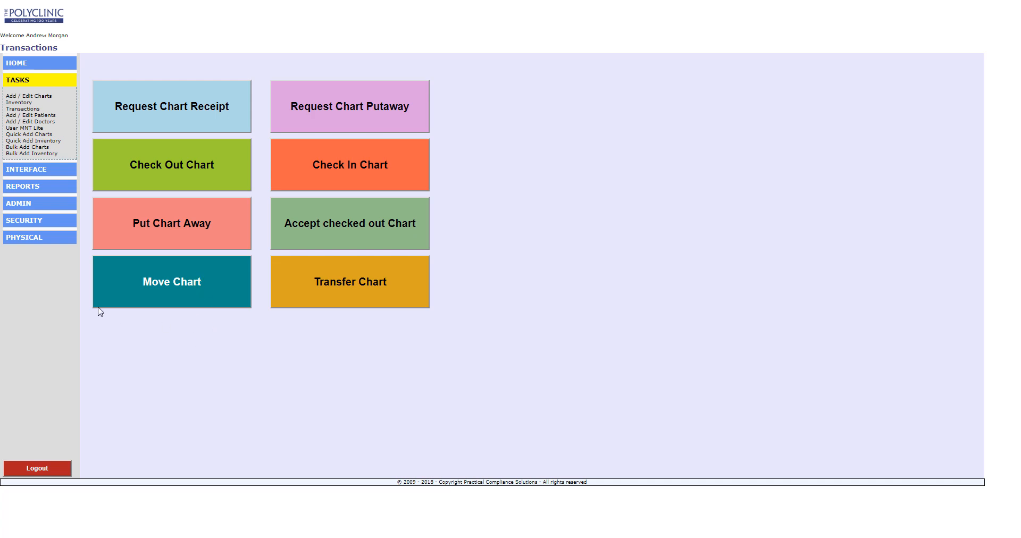
left_click(13, 205)
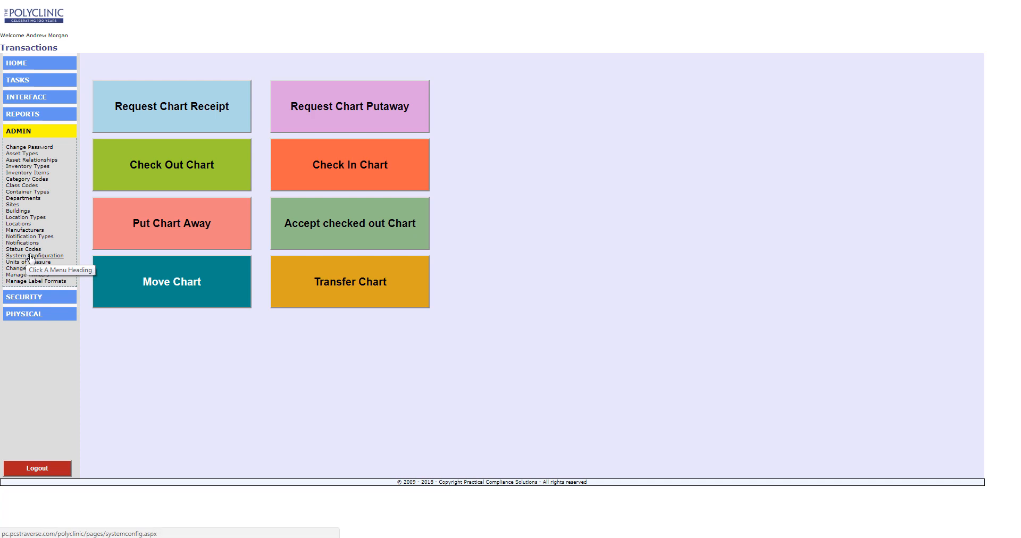
- In System Configuration, turn off Check In, Move, Accept Check Out, Request Putaway and Transfer, and turn on Search Users
left_click(31, 256)
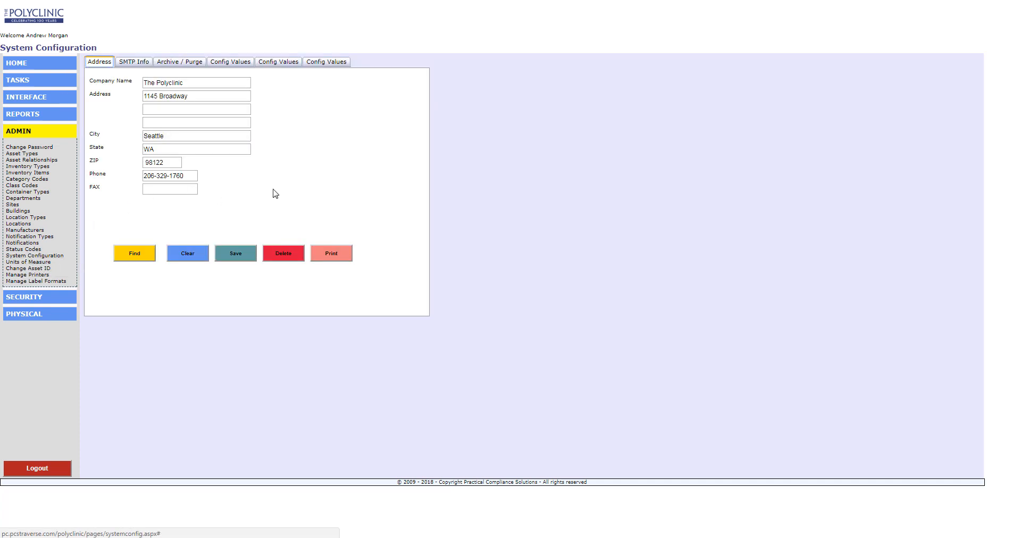
left_click(278, 63)
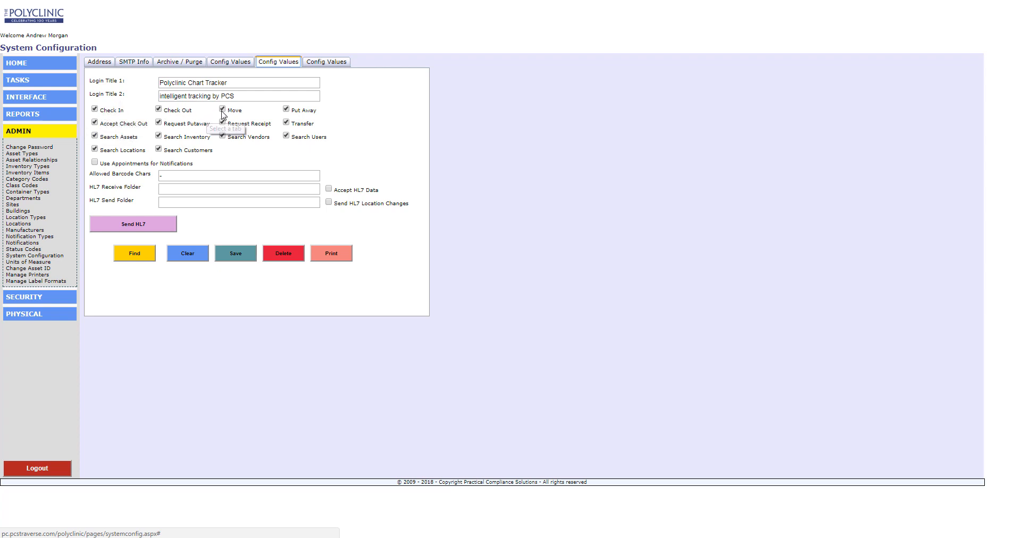
left_click(94, 123)
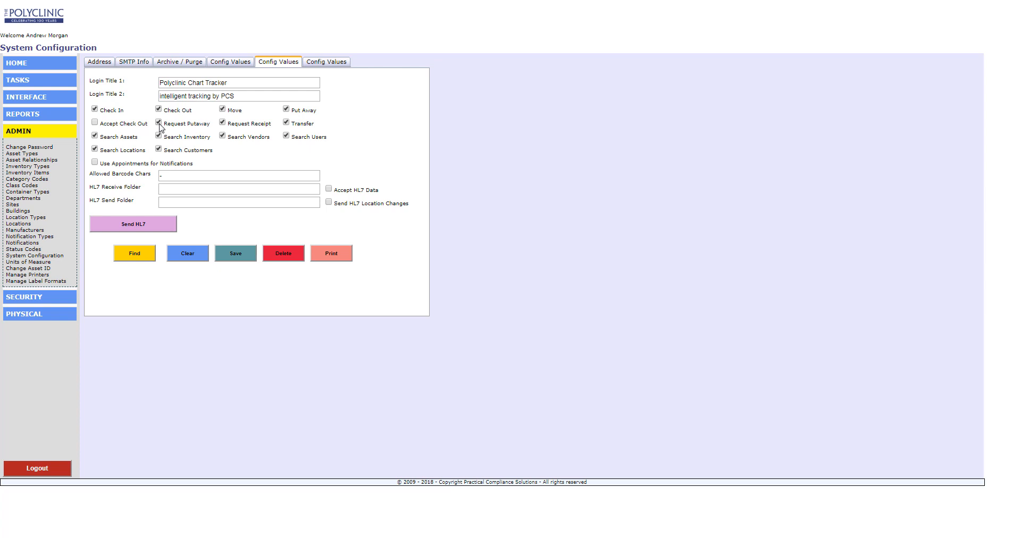
left_click(159, 123)
left_click(287, 123)
left_click(286, 138)
left_click(94, 109)
left_click(223, 110)
- Change the Request Receipt button text to 'Request Asset (HID)' and save the configuration
left_click(330, 63)
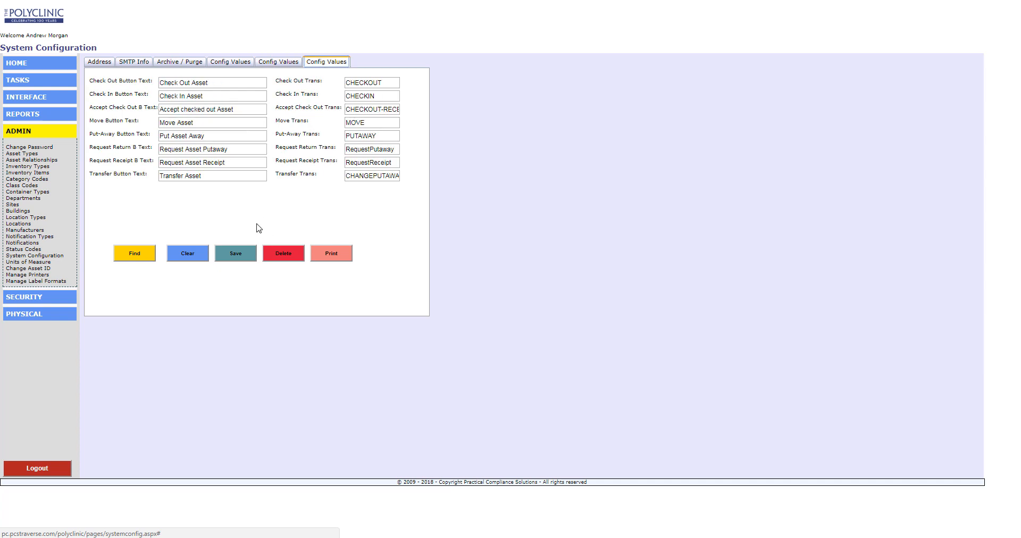
left_click(253, 163)
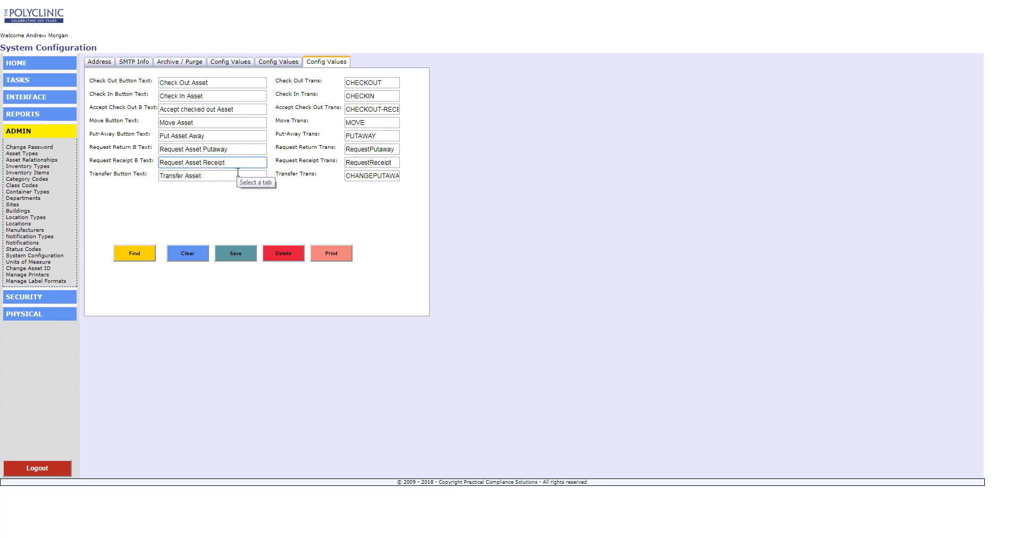
key("BackSpace")
key("BackSpace")
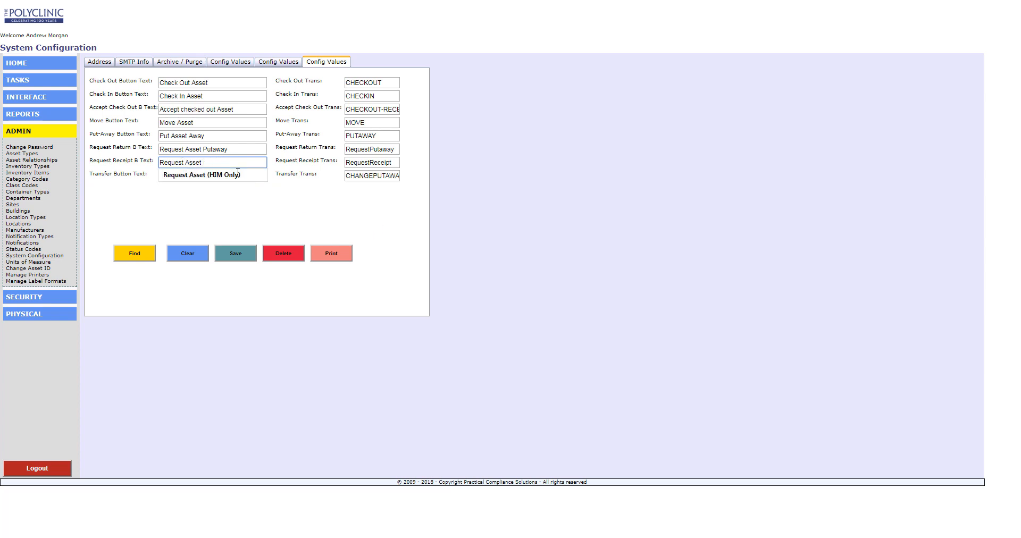
type("D")
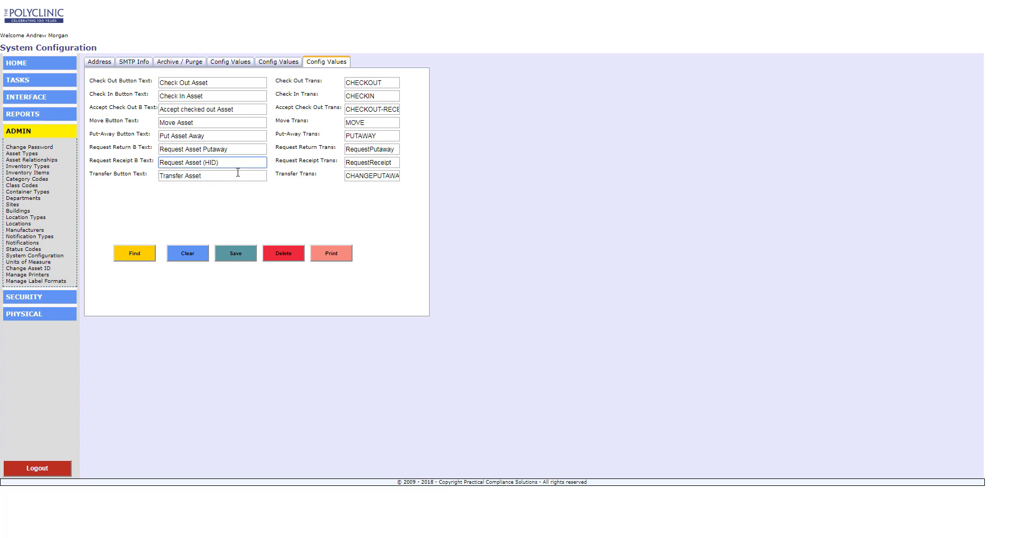
type(")")
left_click(235, 254)
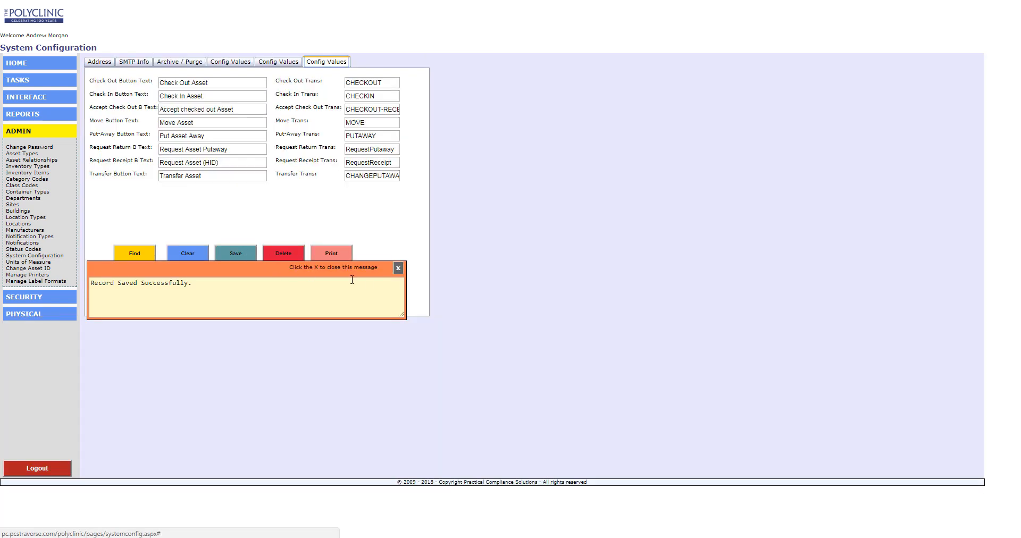
left_click(398, 268)
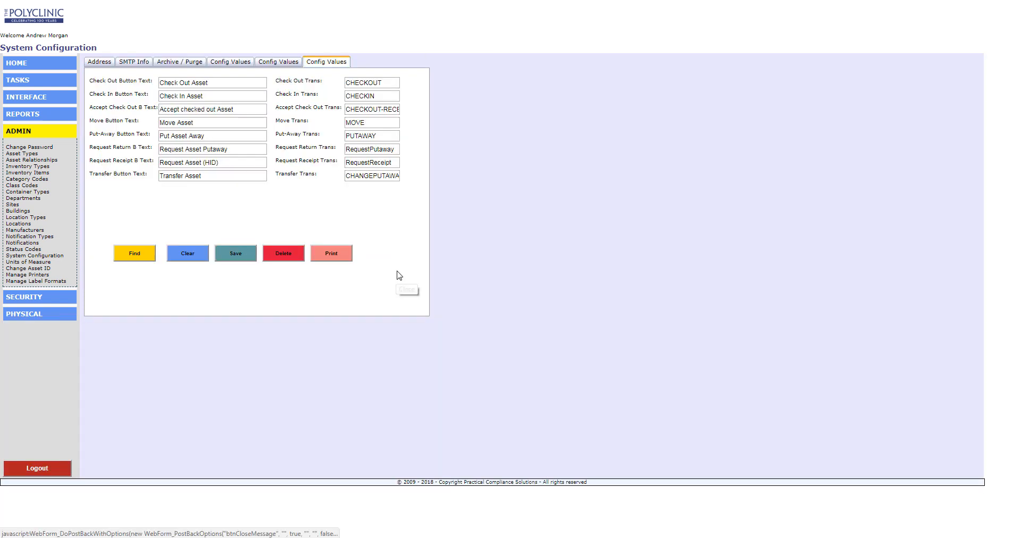
- Open TASKS > Transactions to see the renamed Request Chart (HID) option
left_click(28, 83)
left_click(23, 109)
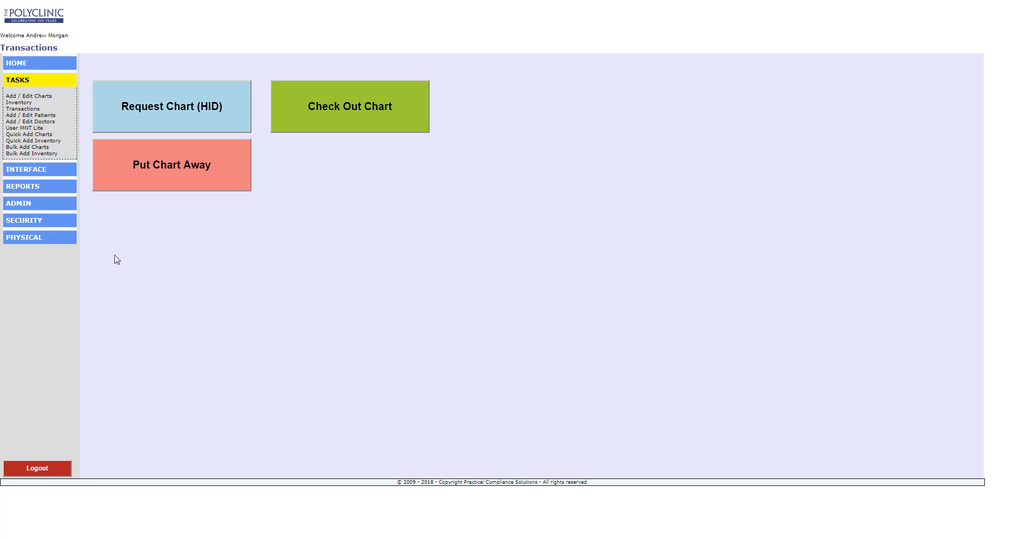
- Log out and log back in with the second user's login ID and password
left_click(42, 471)
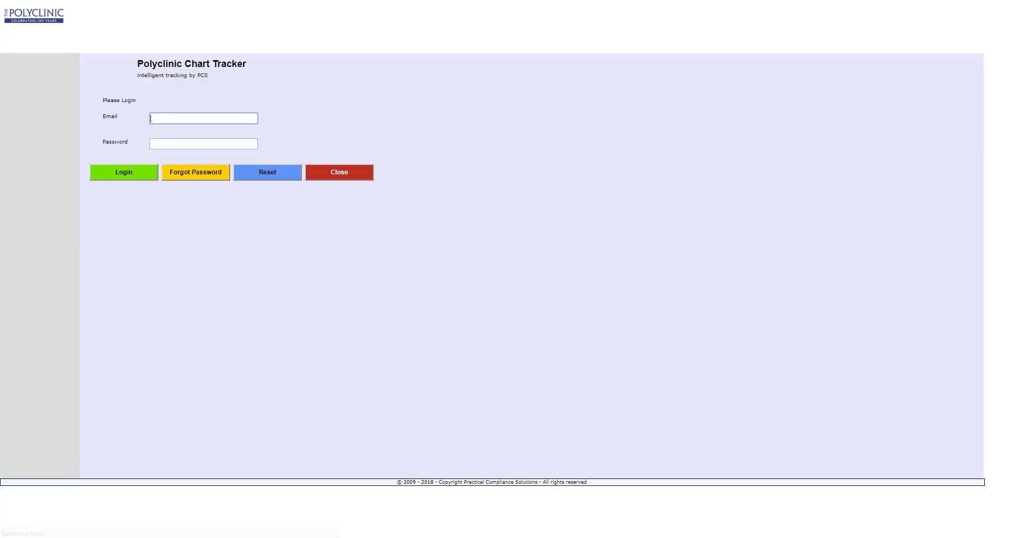
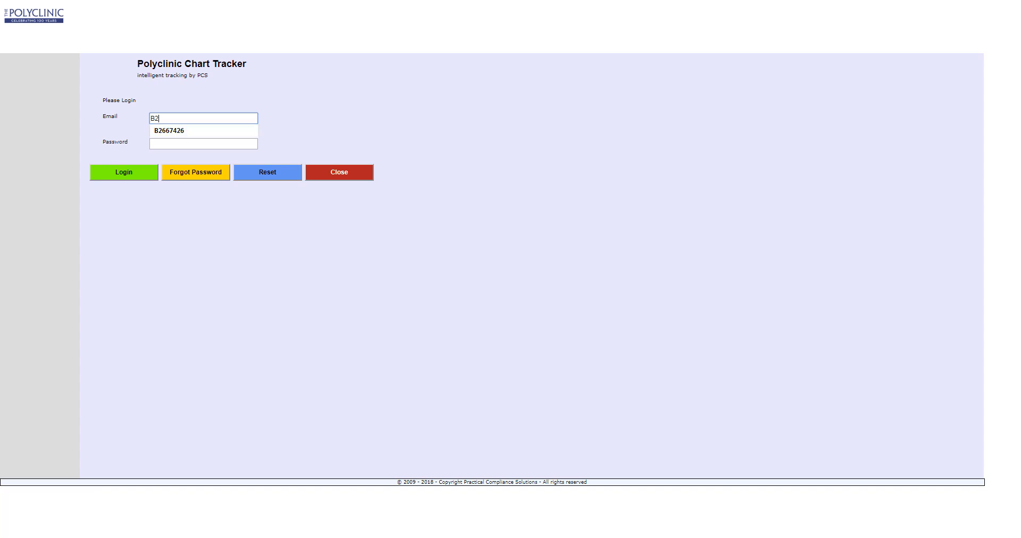
key("Tab")
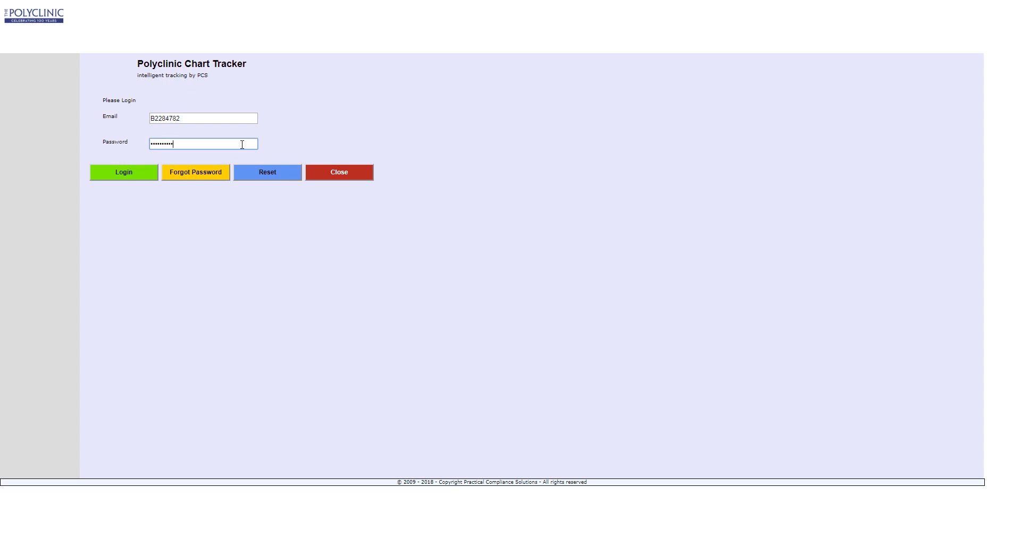
key("Return")
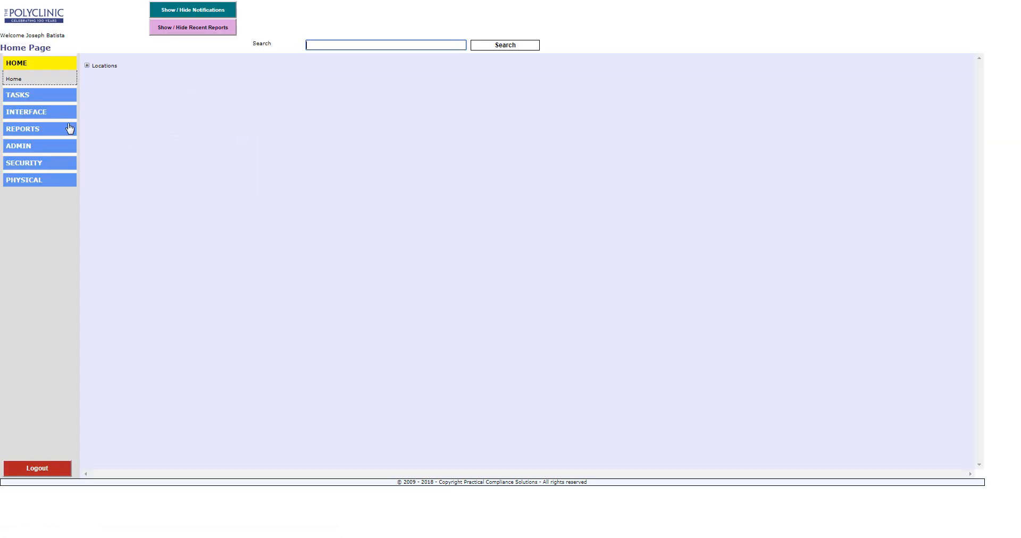
left_click(18, 95)
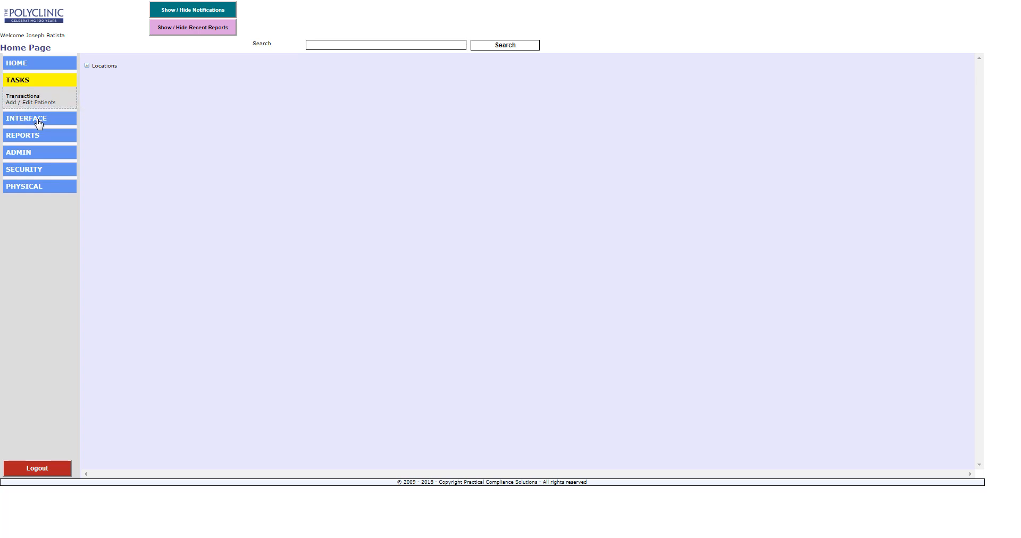
left_click(11, 66)
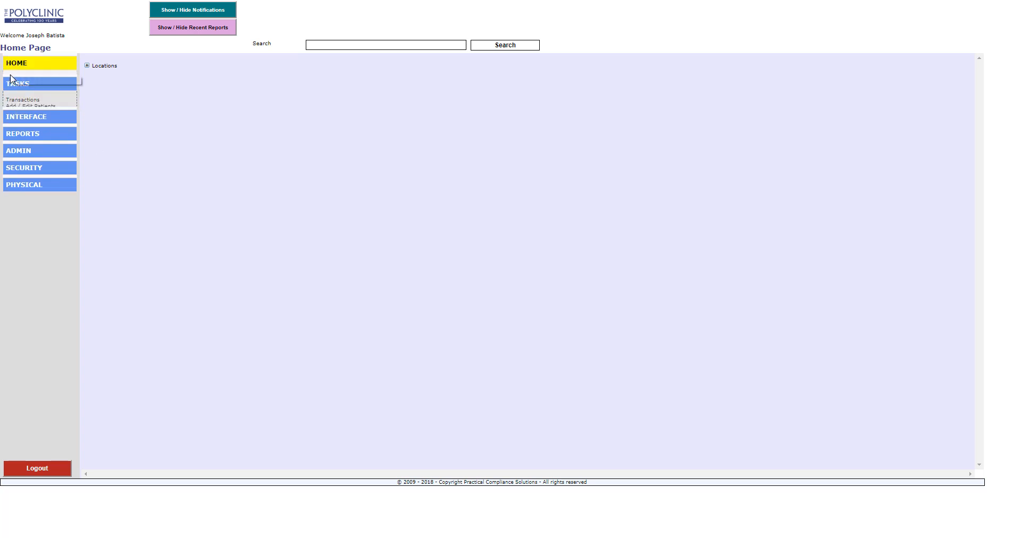
left_click(13, 80)
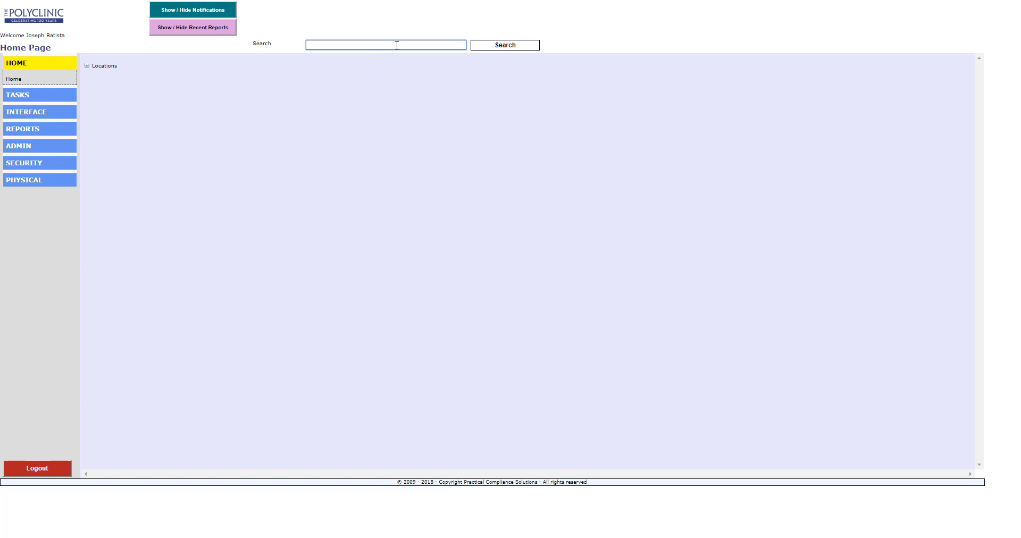
type("000000000067")
key("Return")
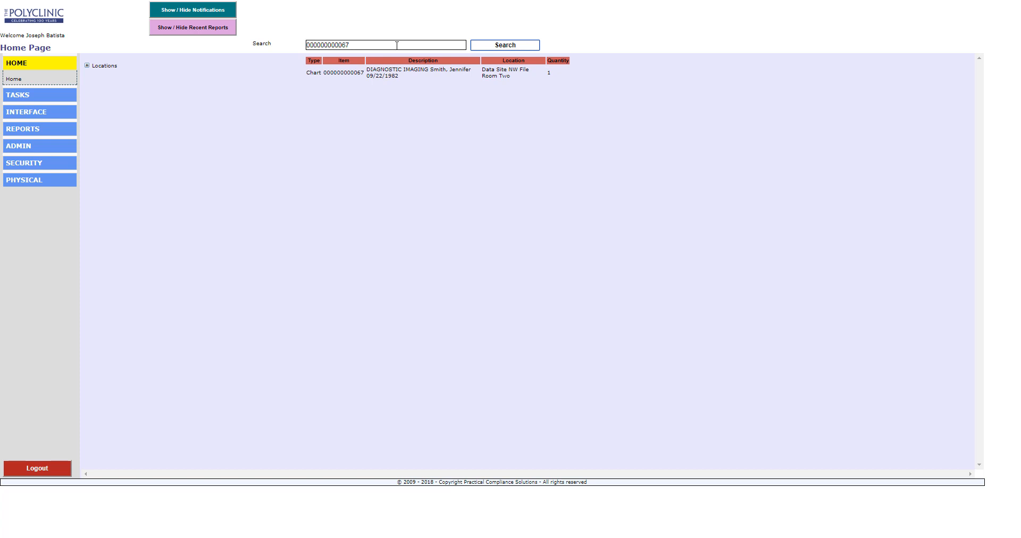
double_click(372, 47)
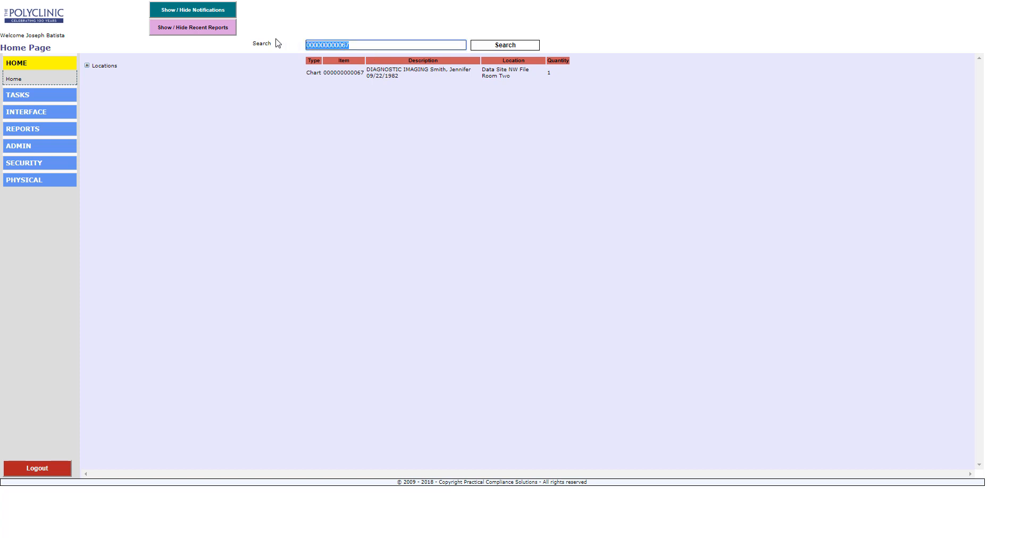
key("Return")
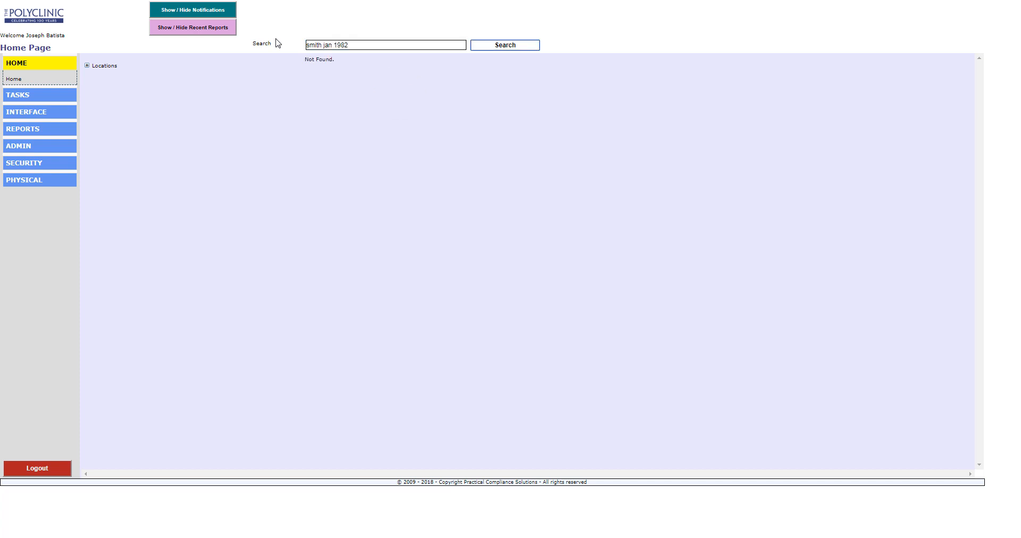
left_click(330, 44)
key("BackSpace")
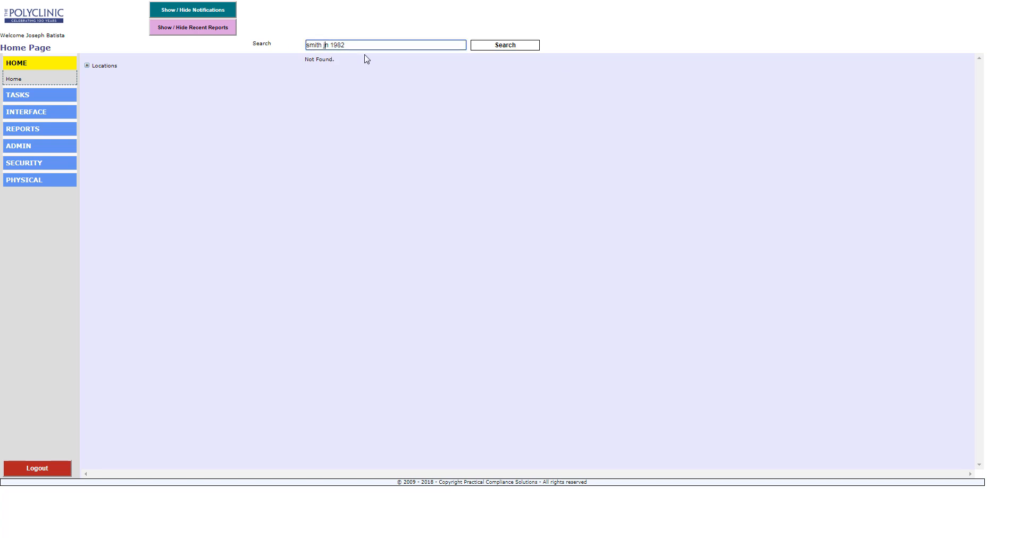
type("e")
key("Return")
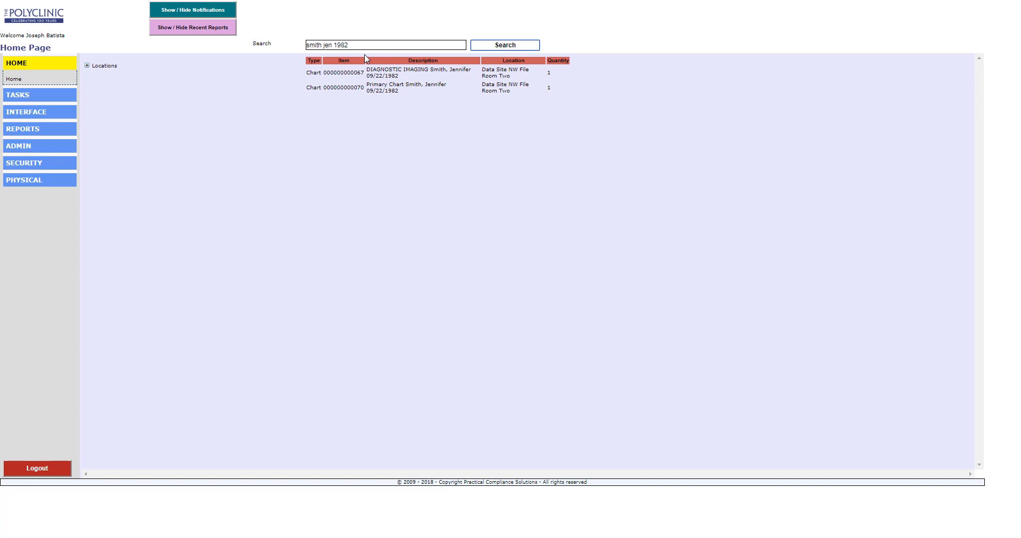
left_click(388, 72)
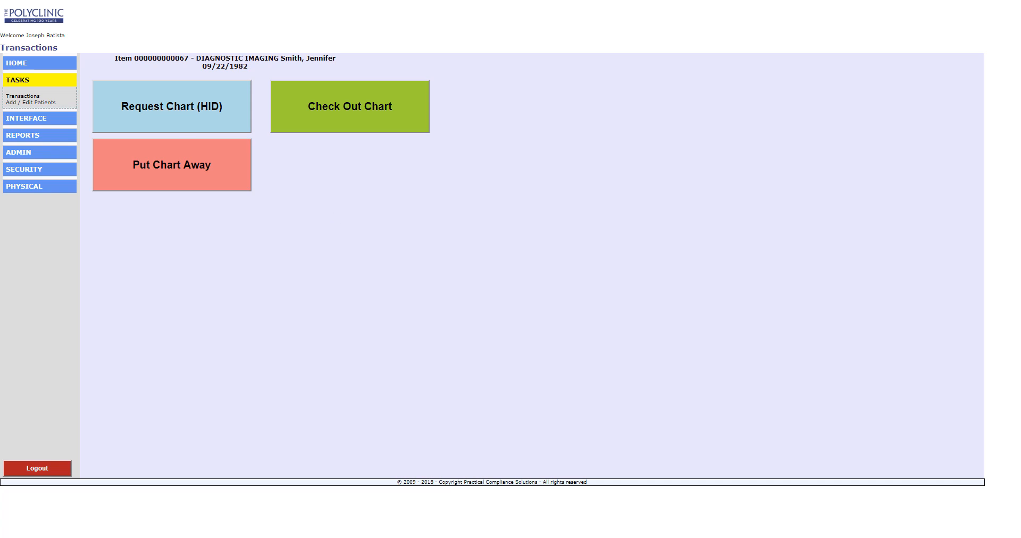
- Start a Request Chart (HID) request and choose a receiving doctor found by searching 'ro'
left_click(189, 110)
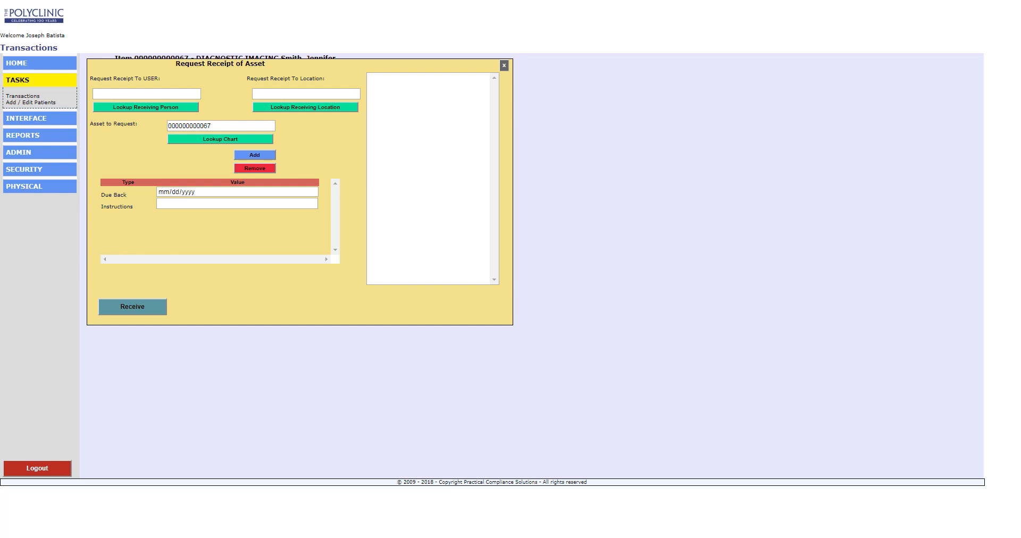
left_click(171, 109)
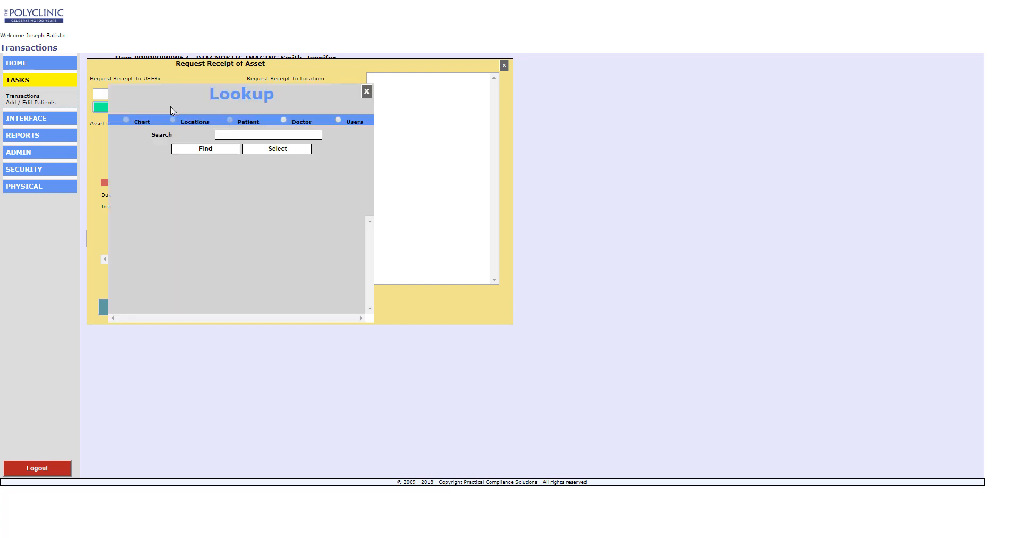
left_click(285, 121)
left_click(272, 135)
type("ro")
left_click(226, 149)
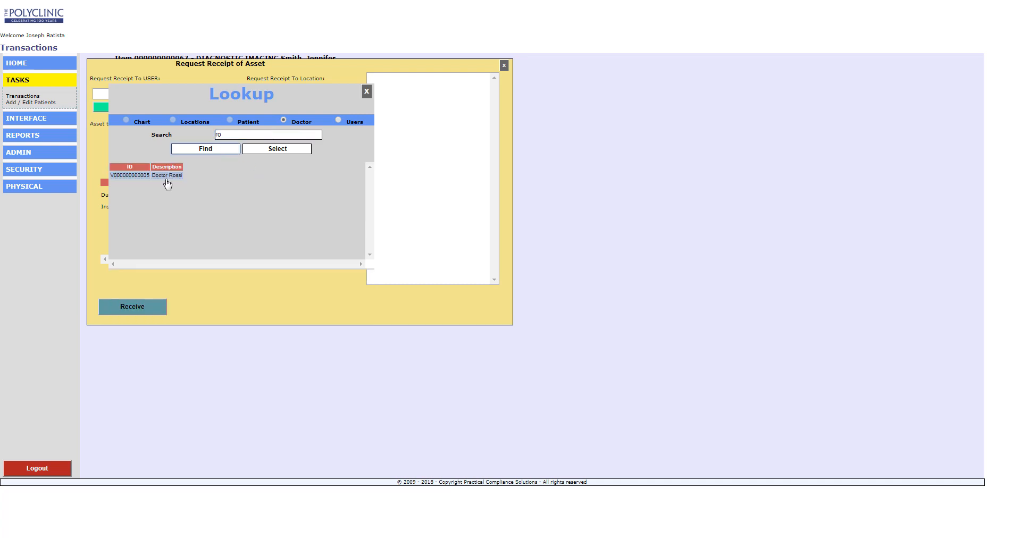
left_click(275, 150)
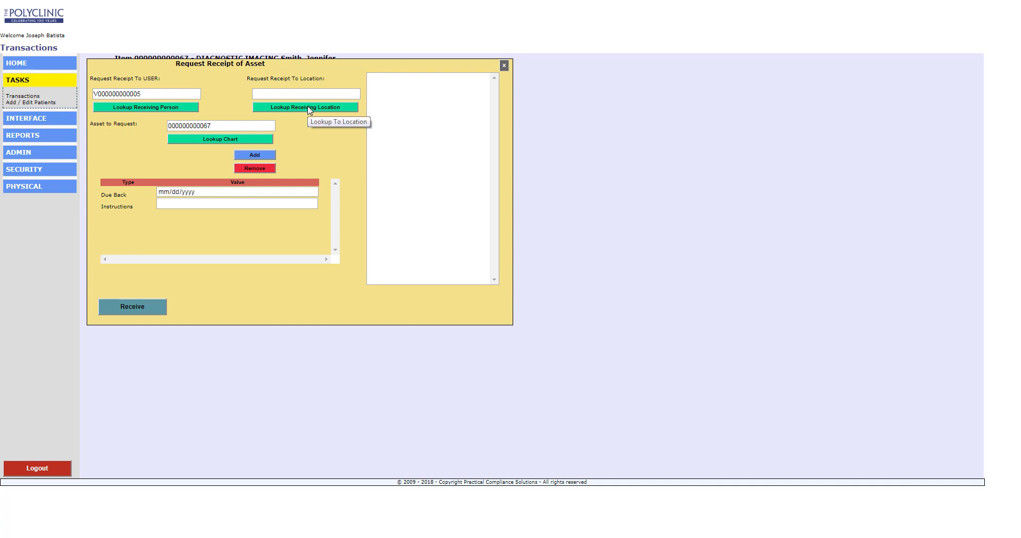
- Set the receiving location to Reception Desk North Gate Plaza
left_click(308, 110)
left_click(271, 135)
type("es")
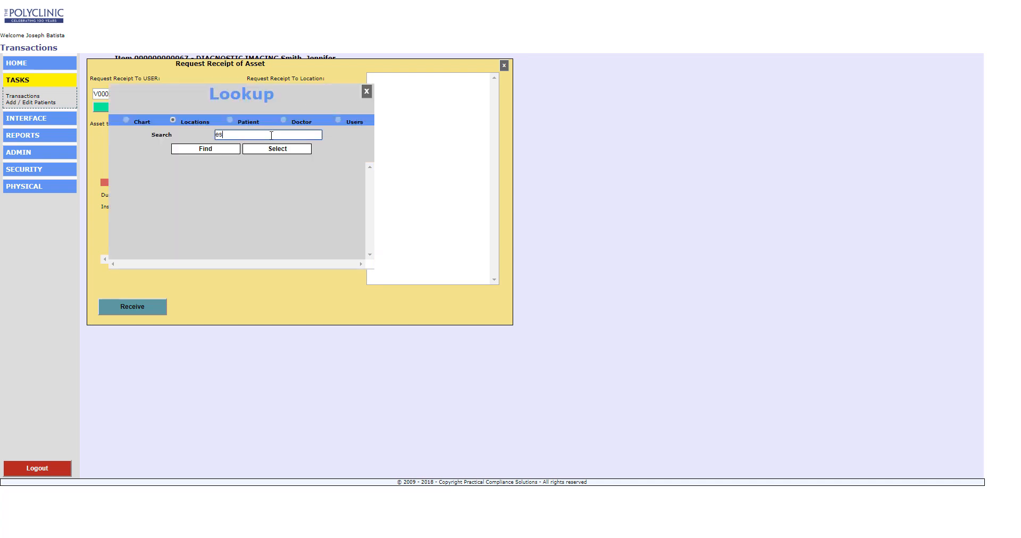
left_click(212, 151)
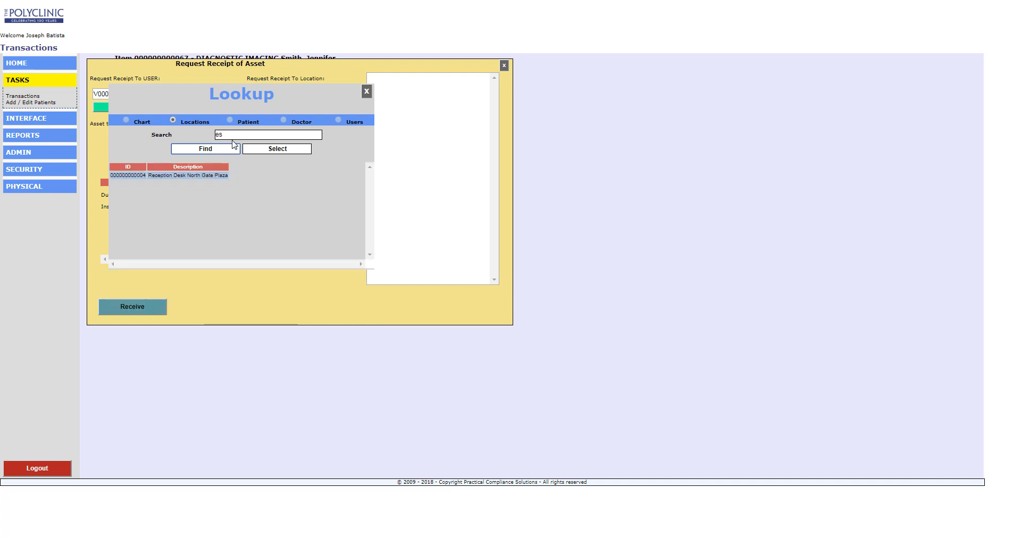
left_click(201, 175)
left_click(280, 151)
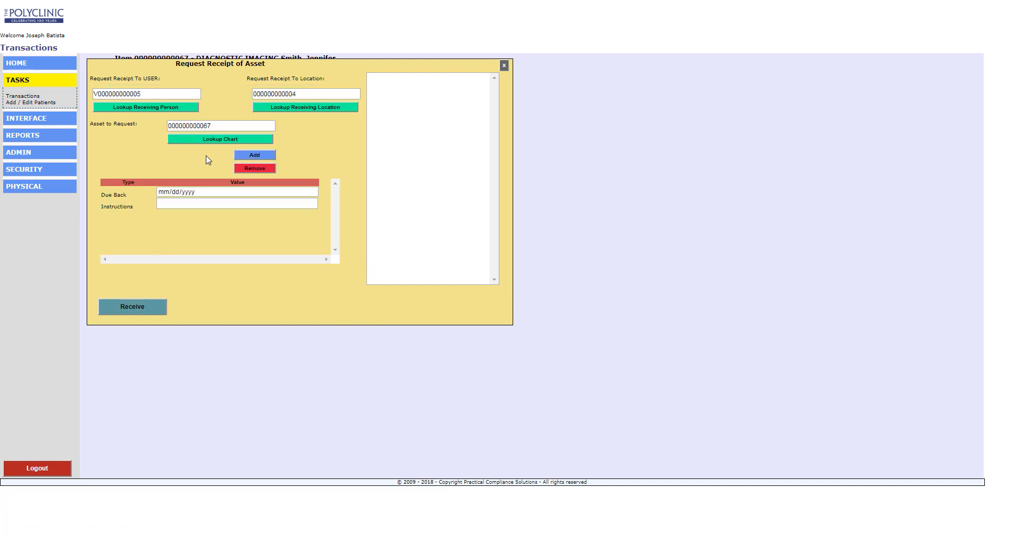
left_click(269, 159)
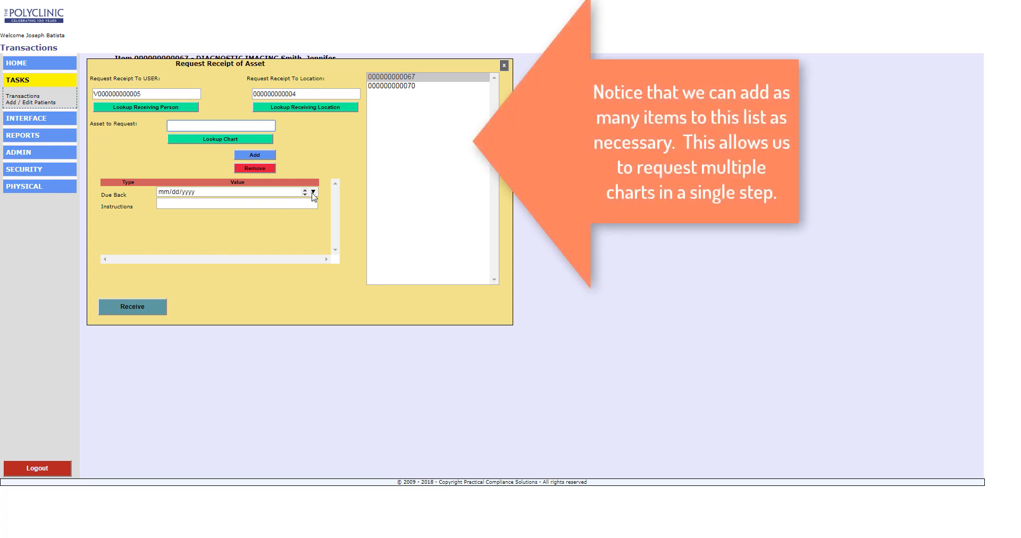
left_click(313, 192)
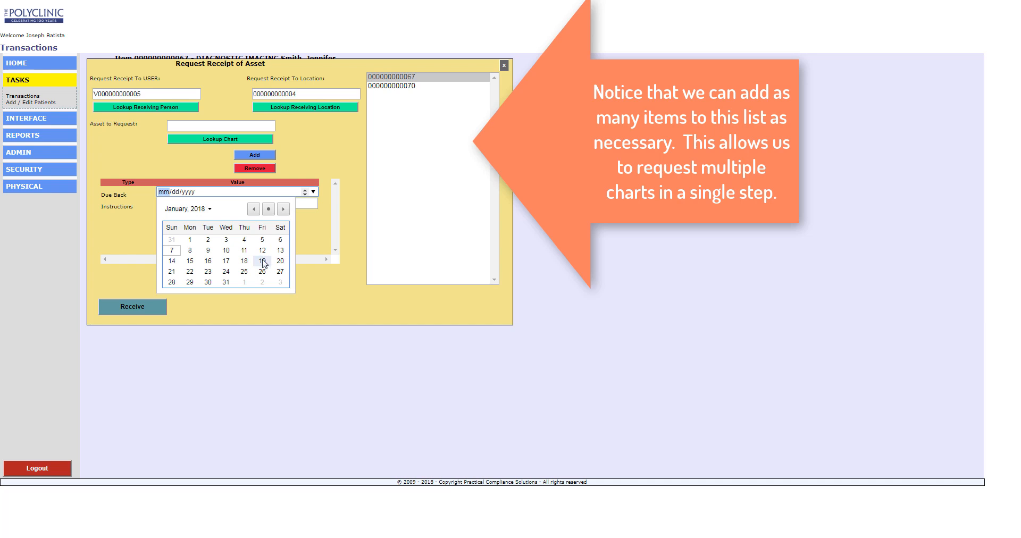
left_click(262, 261)
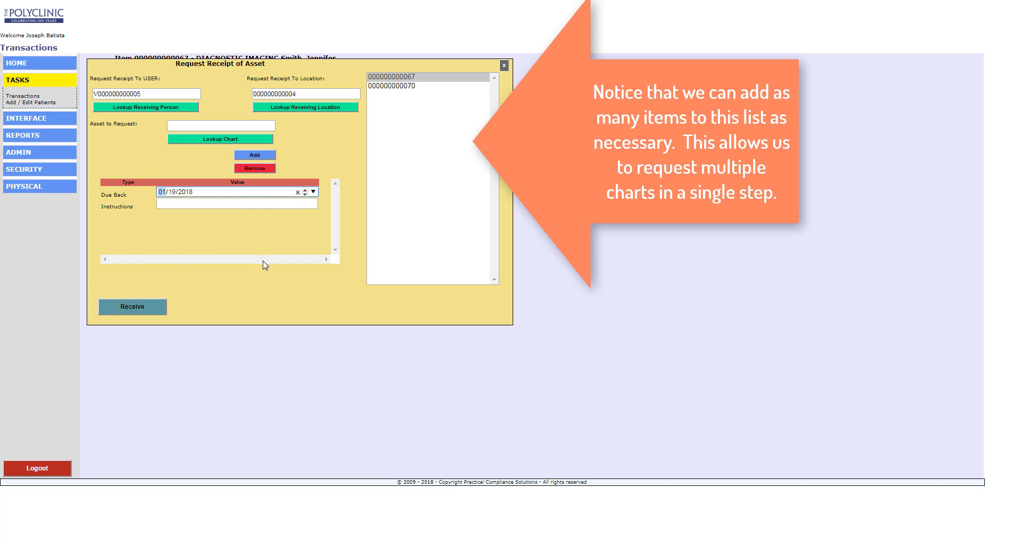
- Enter the instruction note 'this patient ne' and submit the request for both charts
left_click(274, 203)
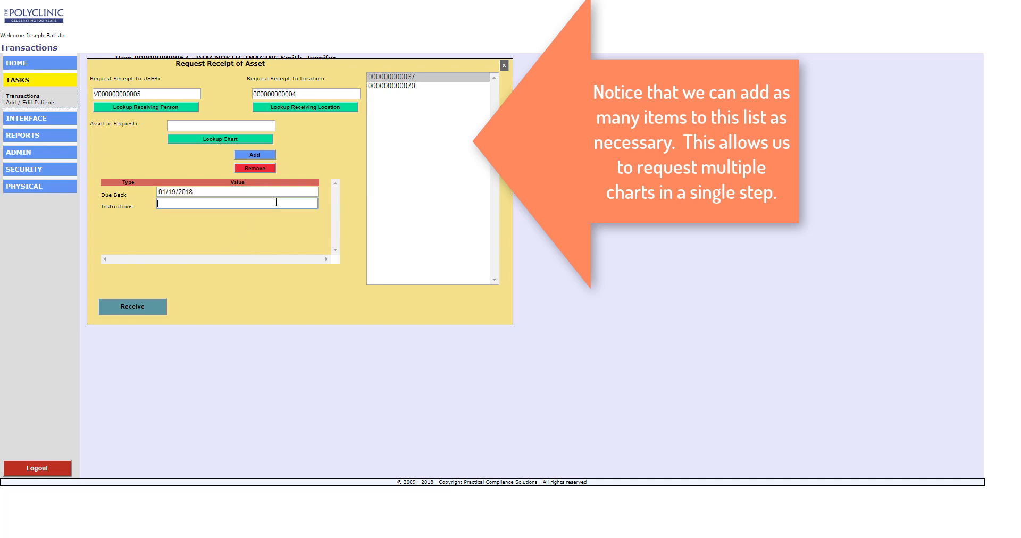
type("this pati")
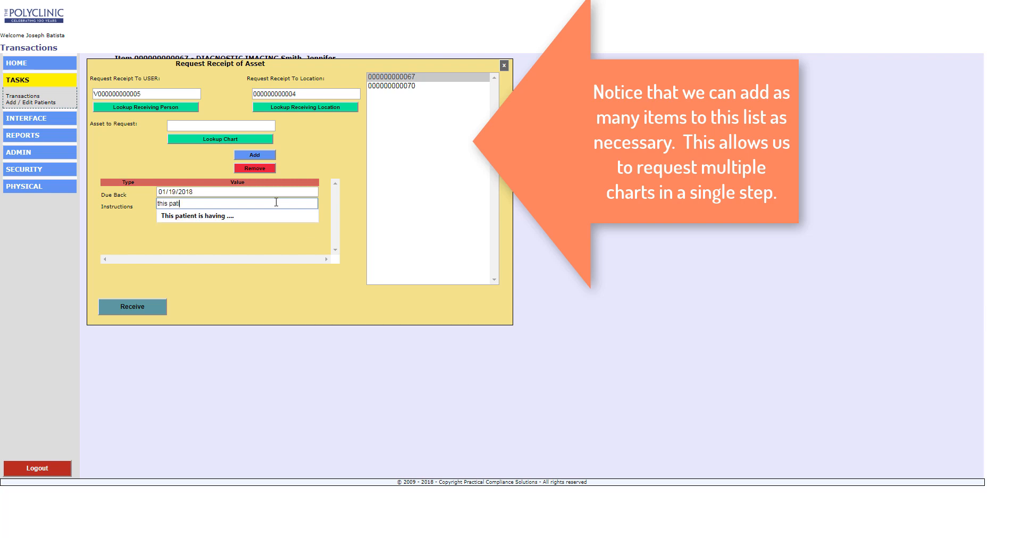
type("ent needs ...")
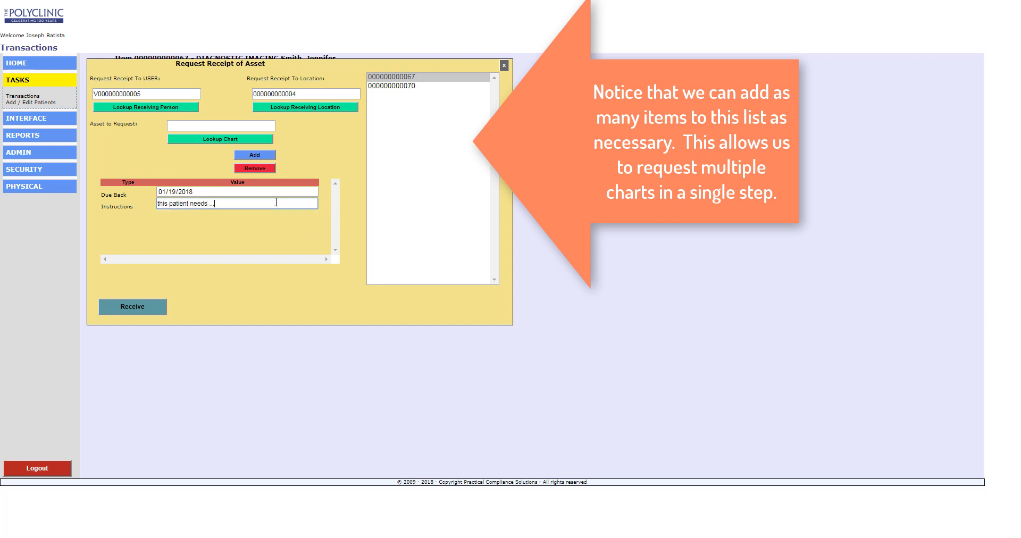
left_click(142, 307)
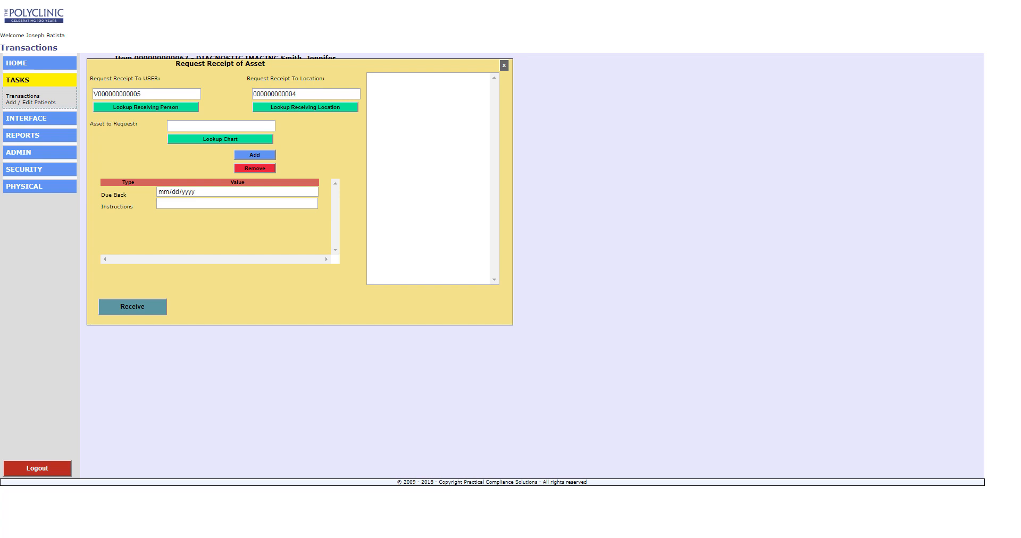
- Log out from the left sidebar to return to the login page
left_click(35, 469)
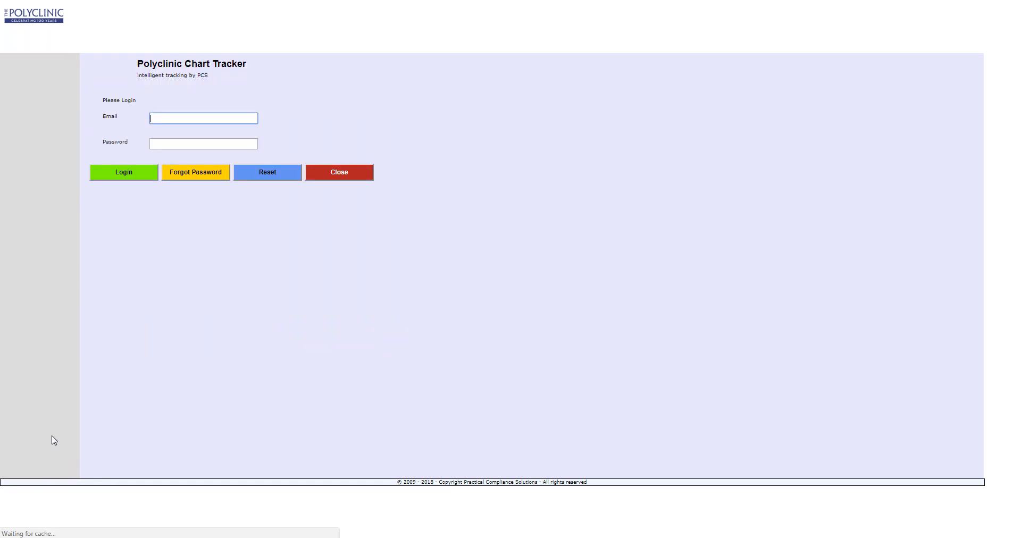